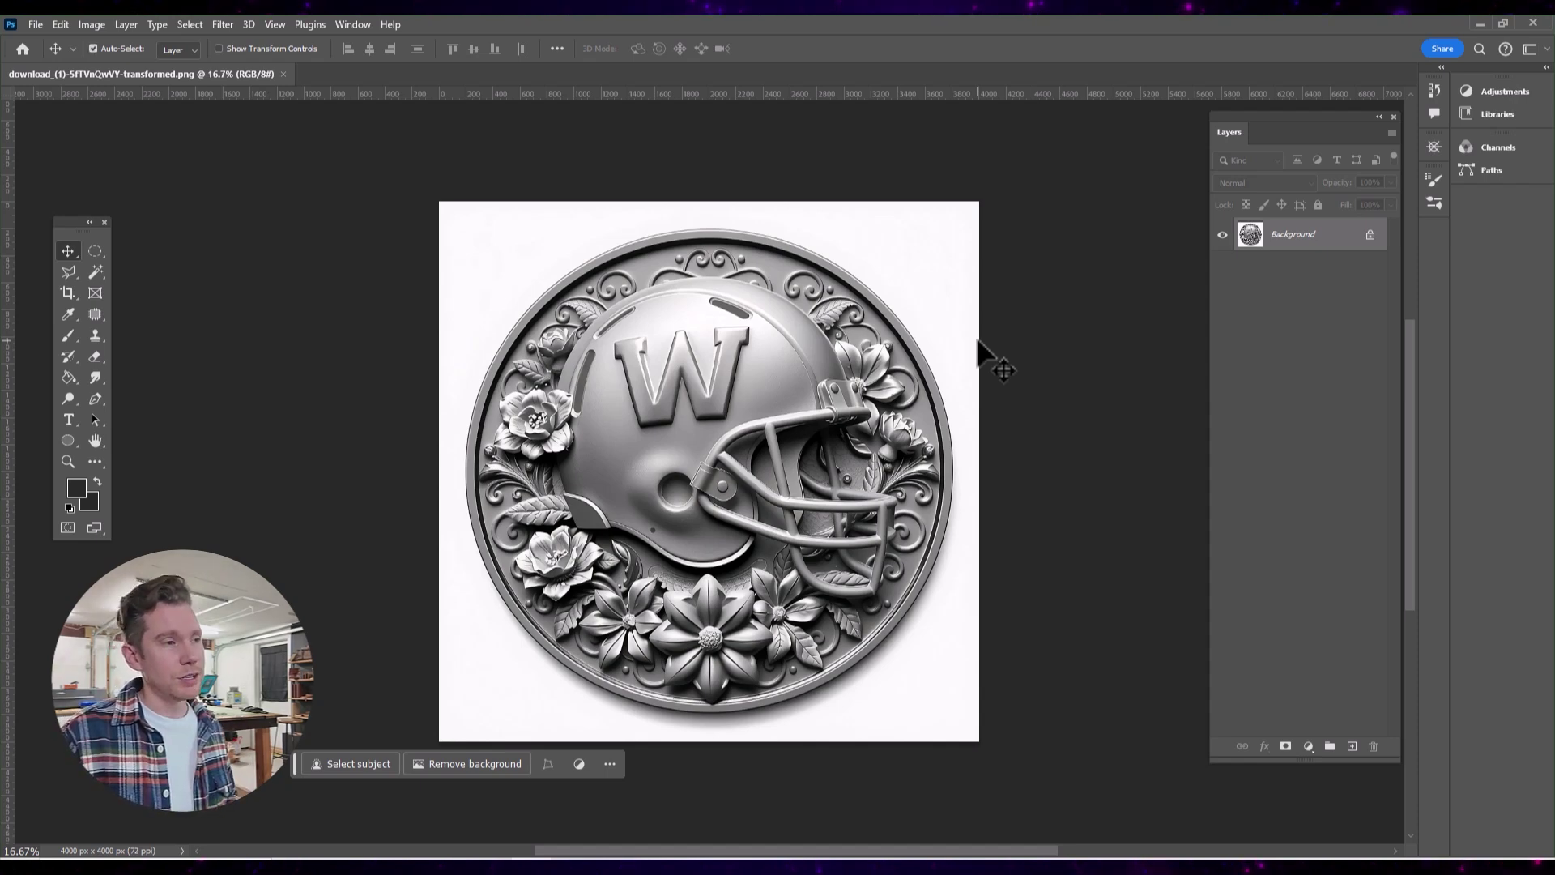
- Examine the grayscale football-helmet coin image both as a whole and at closer magnification
key("ctrl+plus")
key("ctrl+minus")
key("ctrl+plus")
key("ctrl+minus")
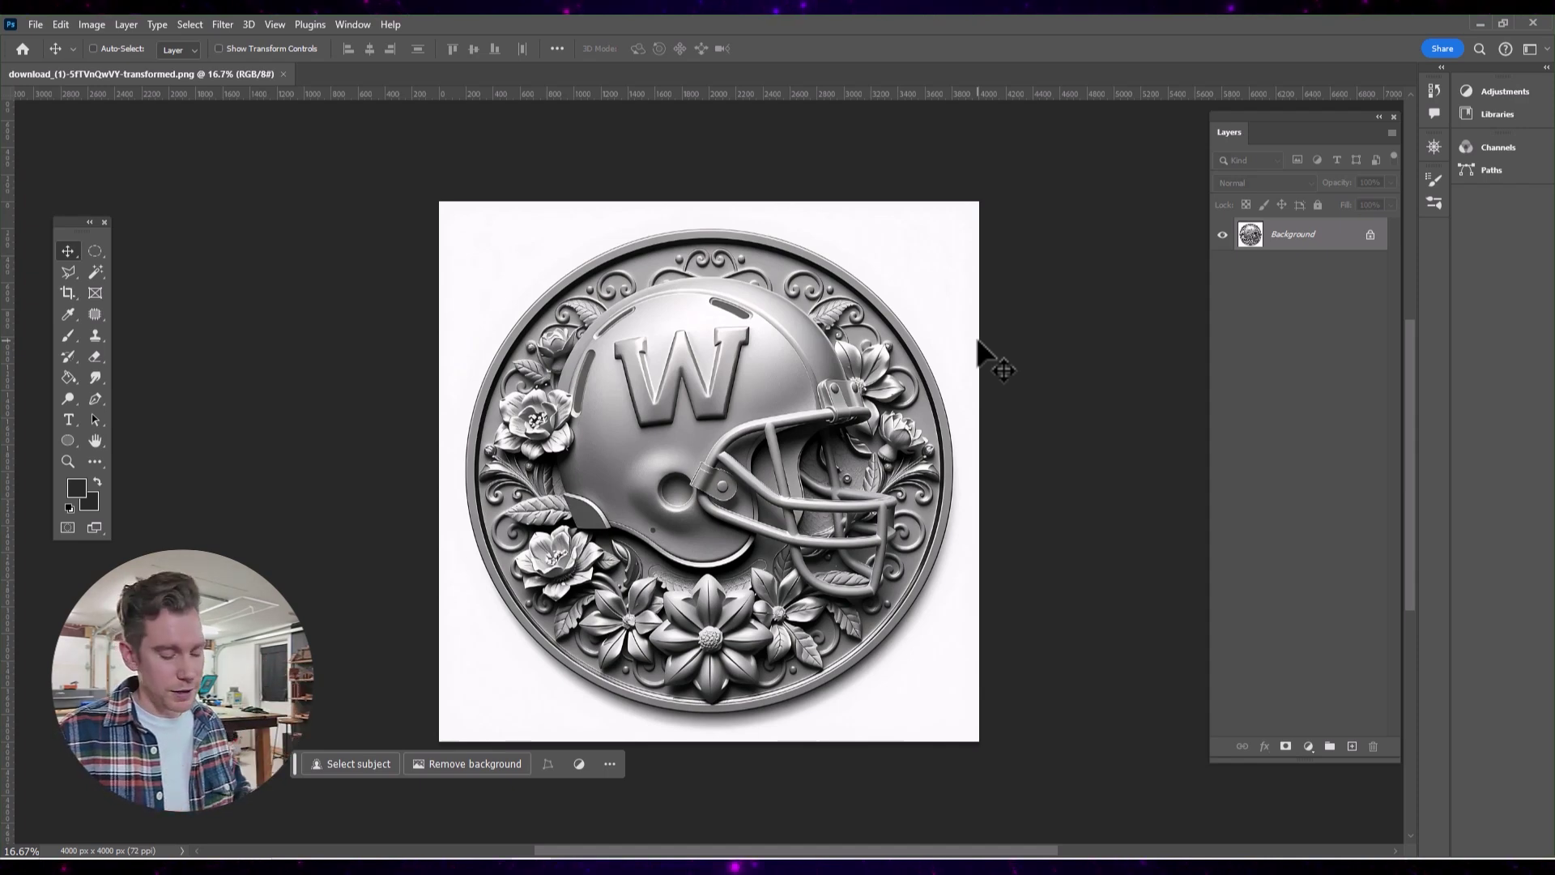
key("ctrl+plus")
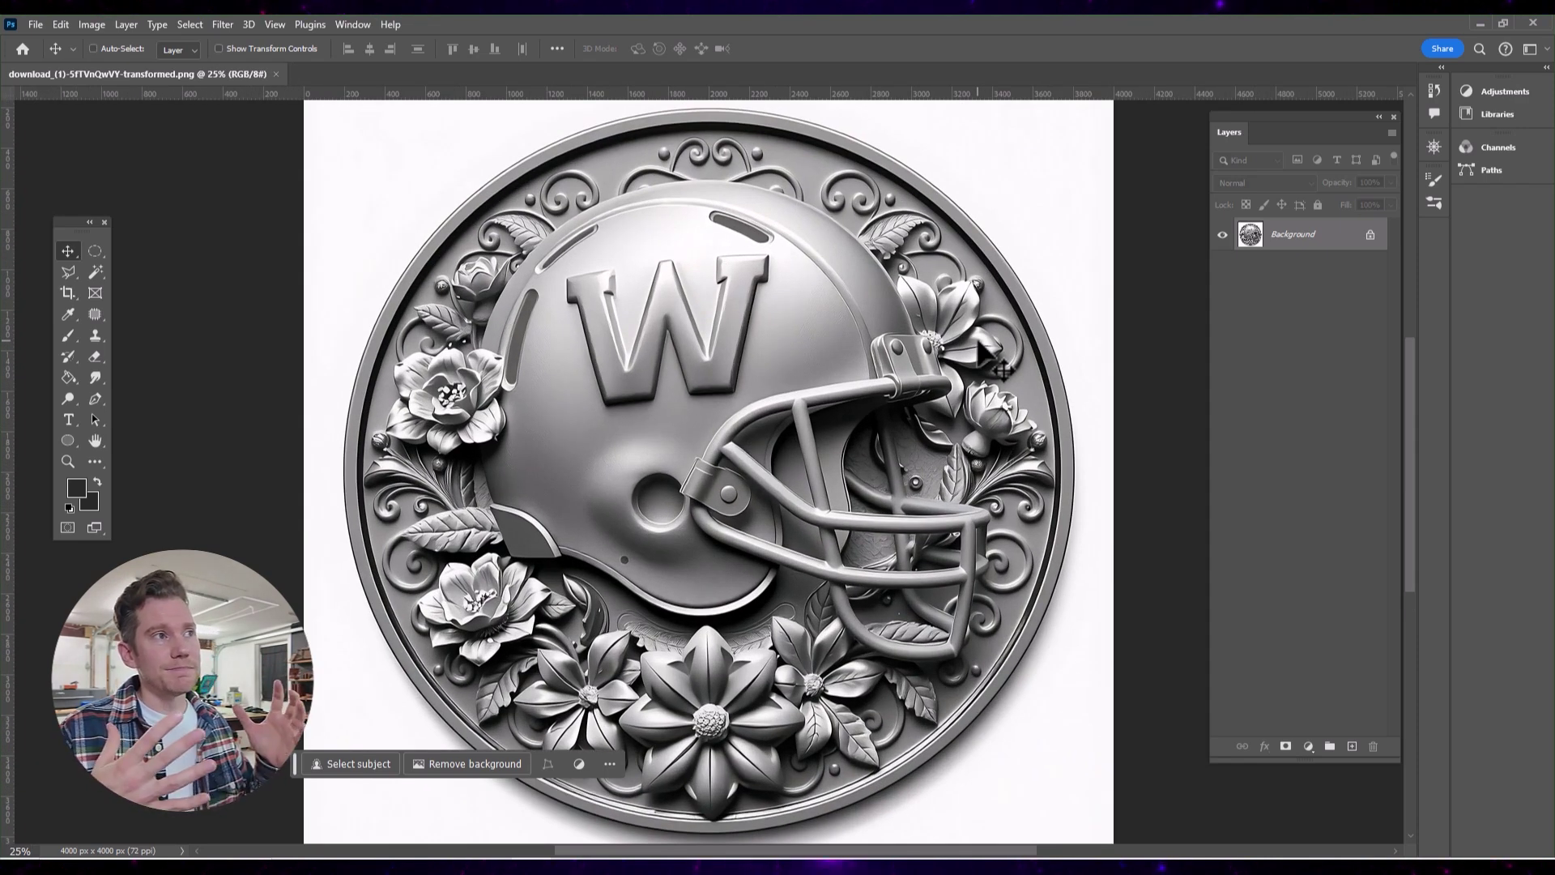
key("ctrl")
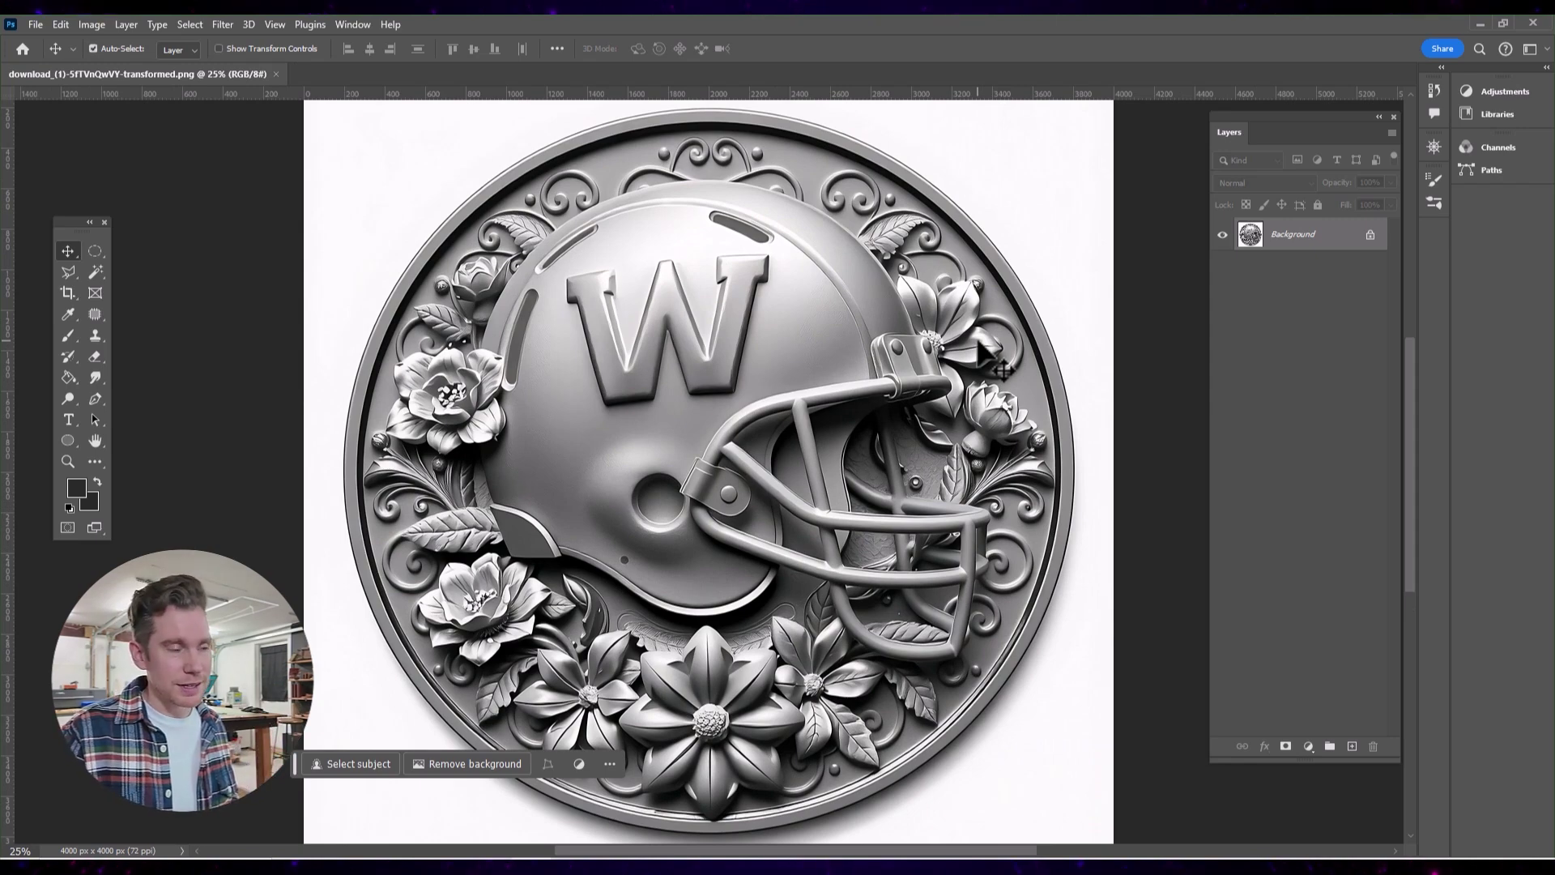
key("ctrl+minus")
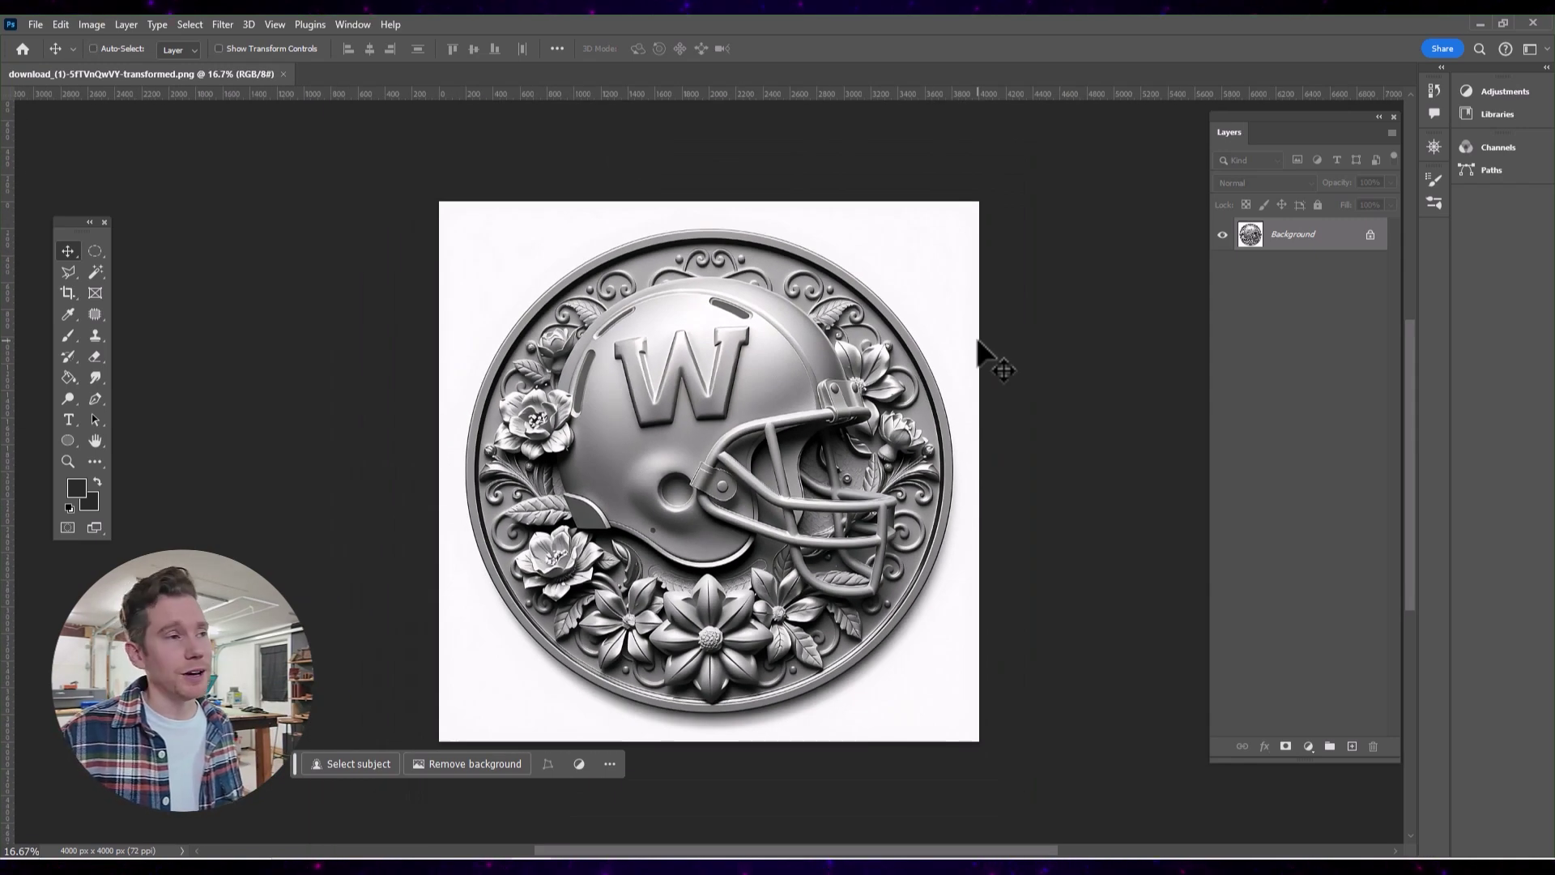
key("ctrl+plus")
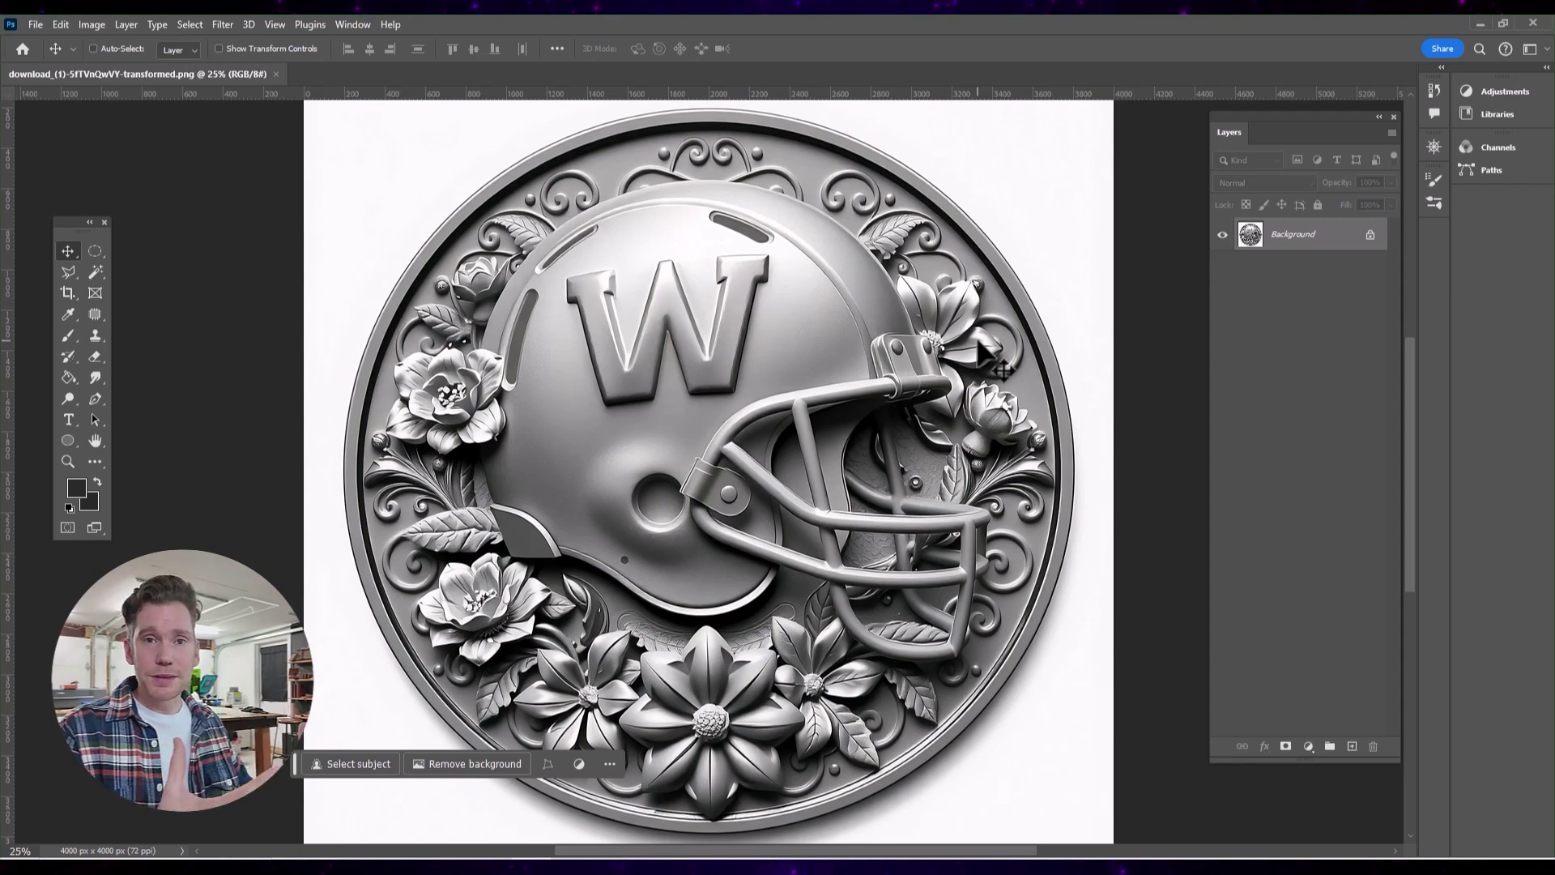
key("ctrl+minus")
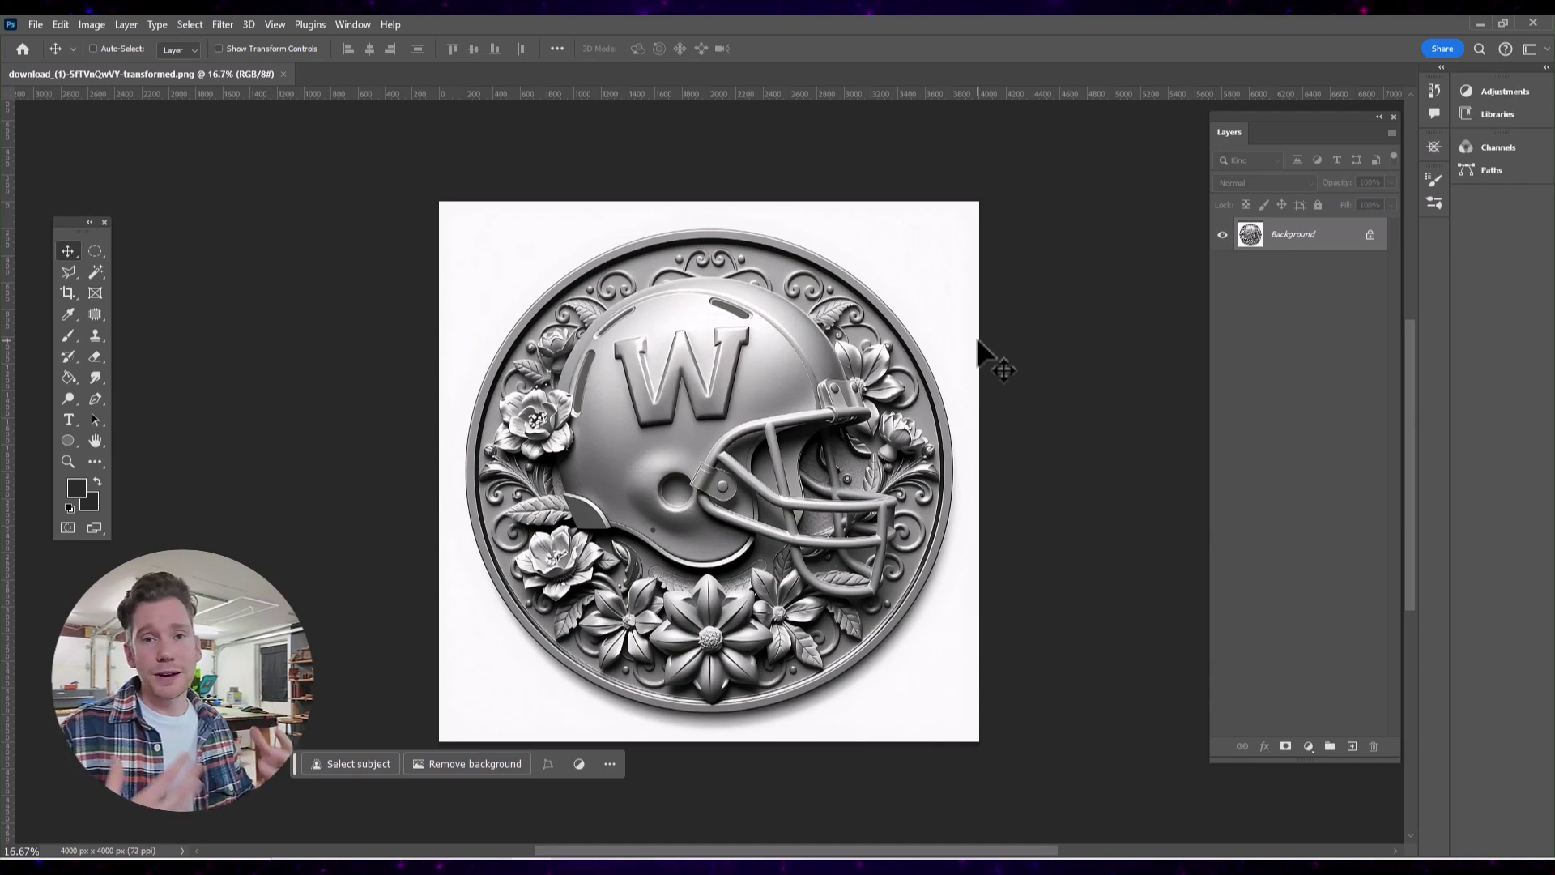
key("ctrl+plus")
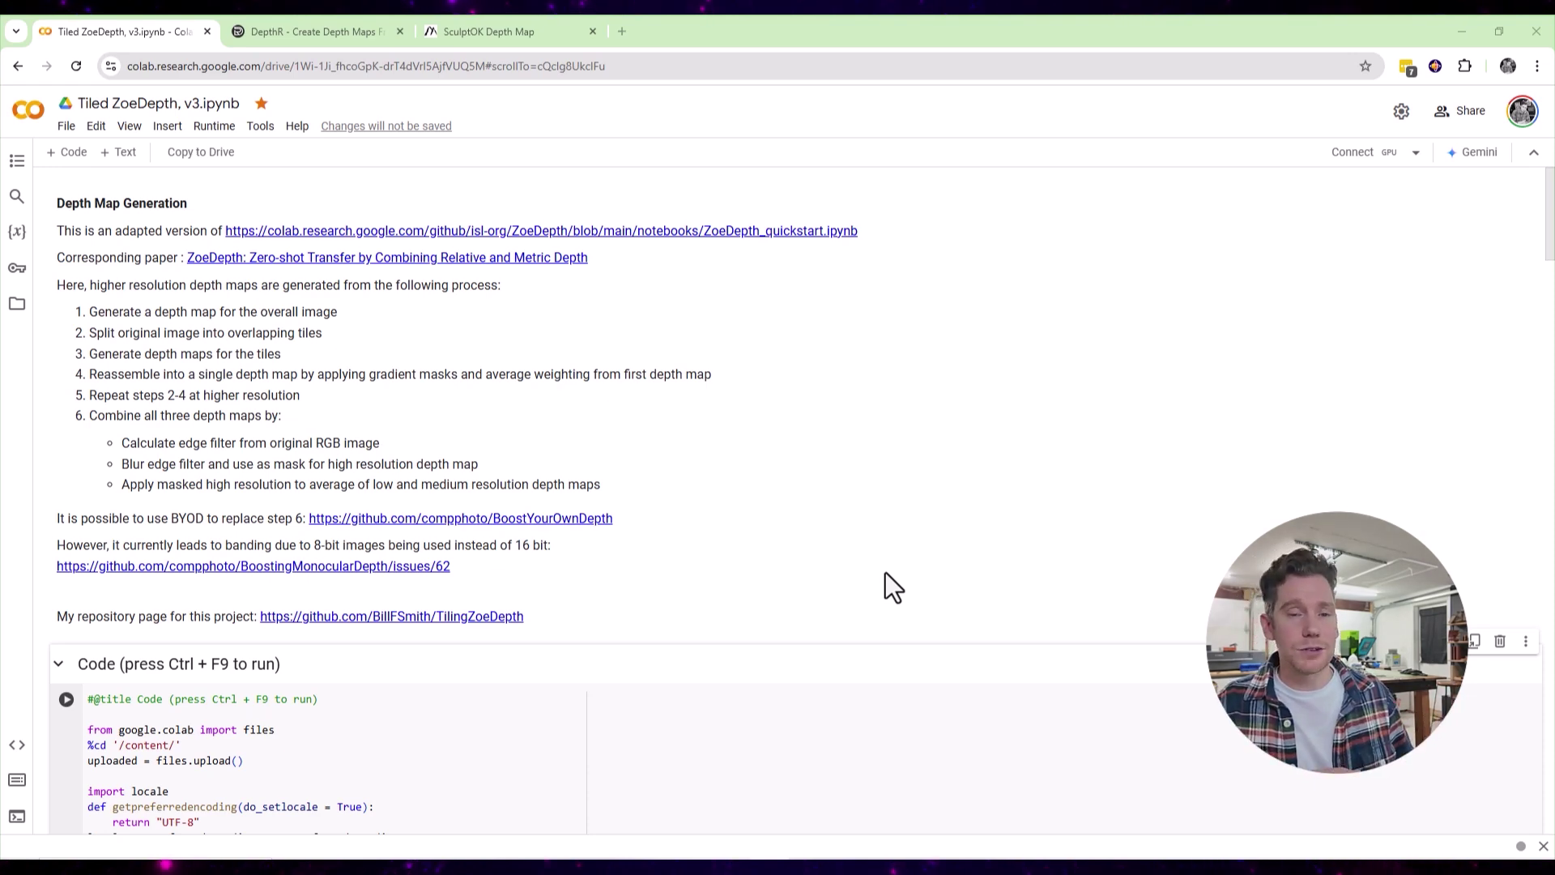
- Review the Tiled ZoeDepth notebook's process description and code, and bring up the DepthR site for comparison
scroll(835, 535, "down", 2)
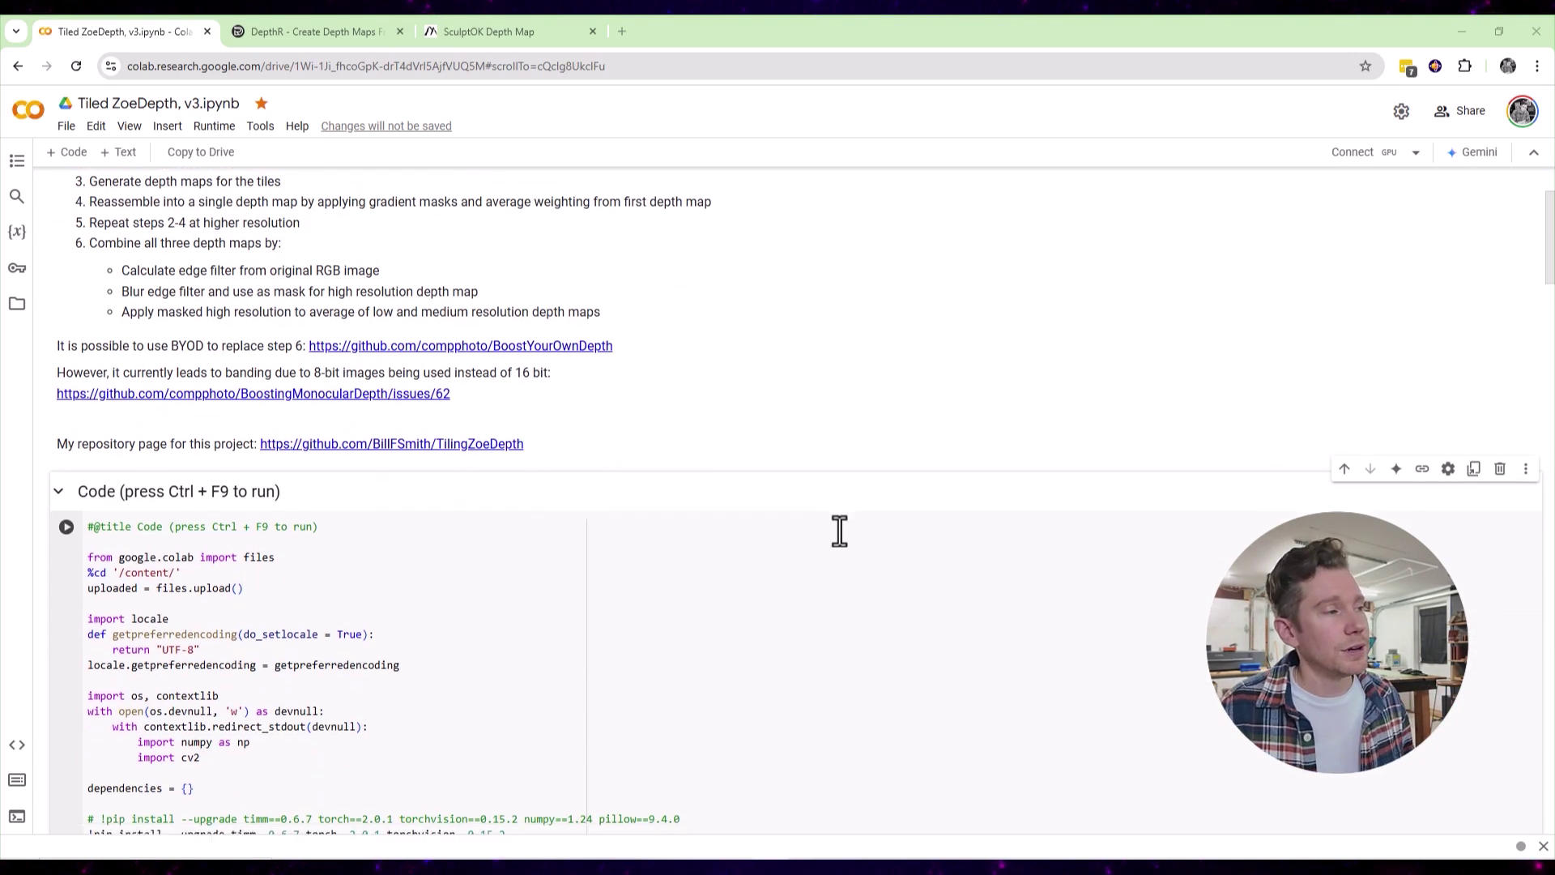
scroll(840, 535, "down", 3)
scroll(840, 541, "up", 5)
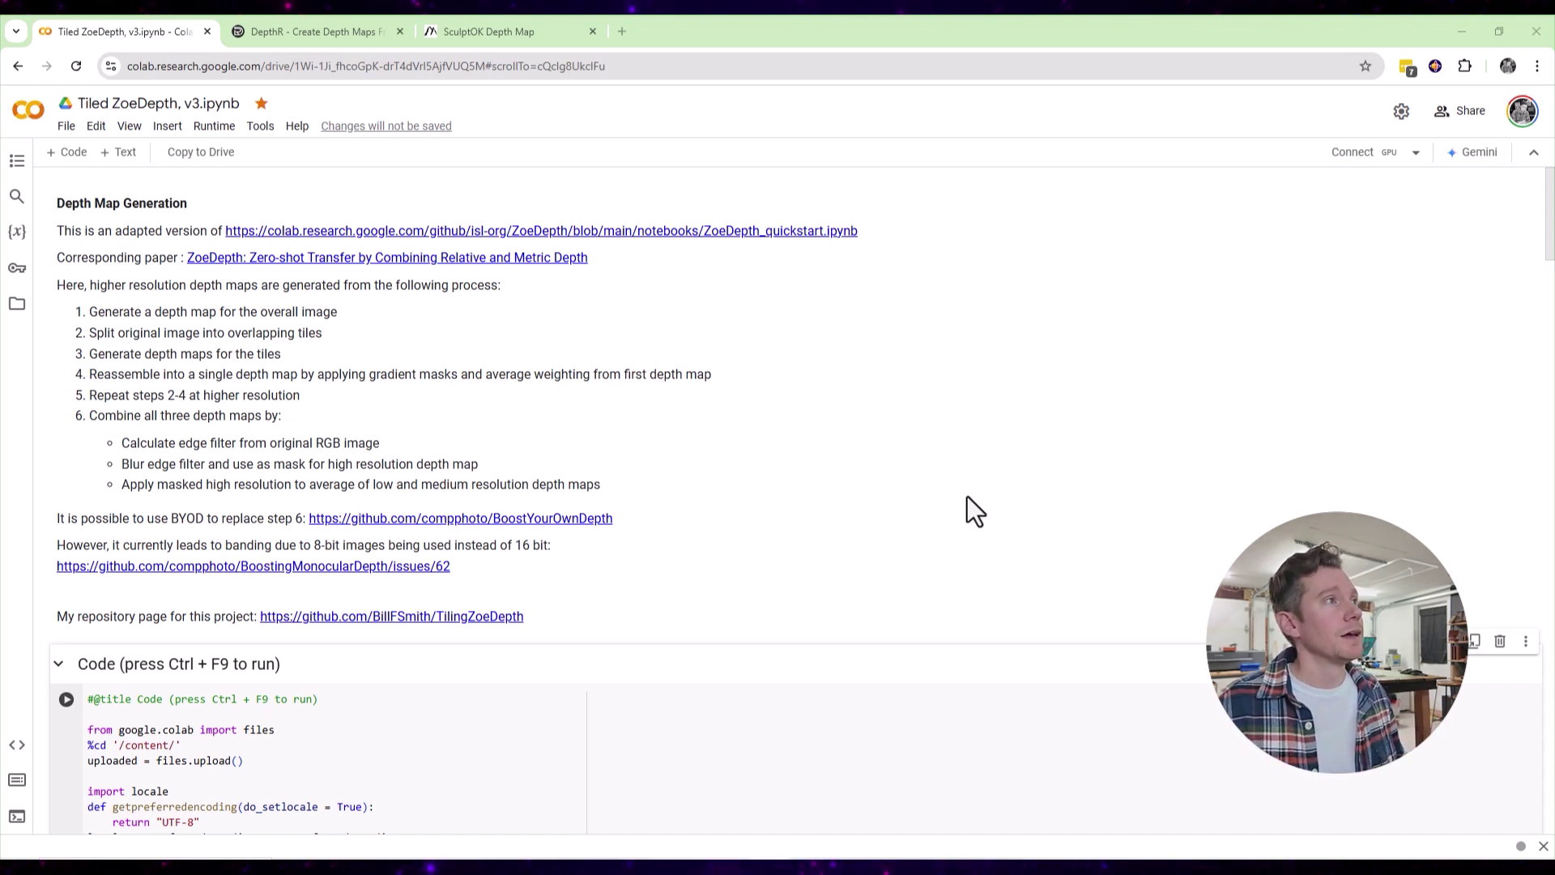
left_click(259, 34)
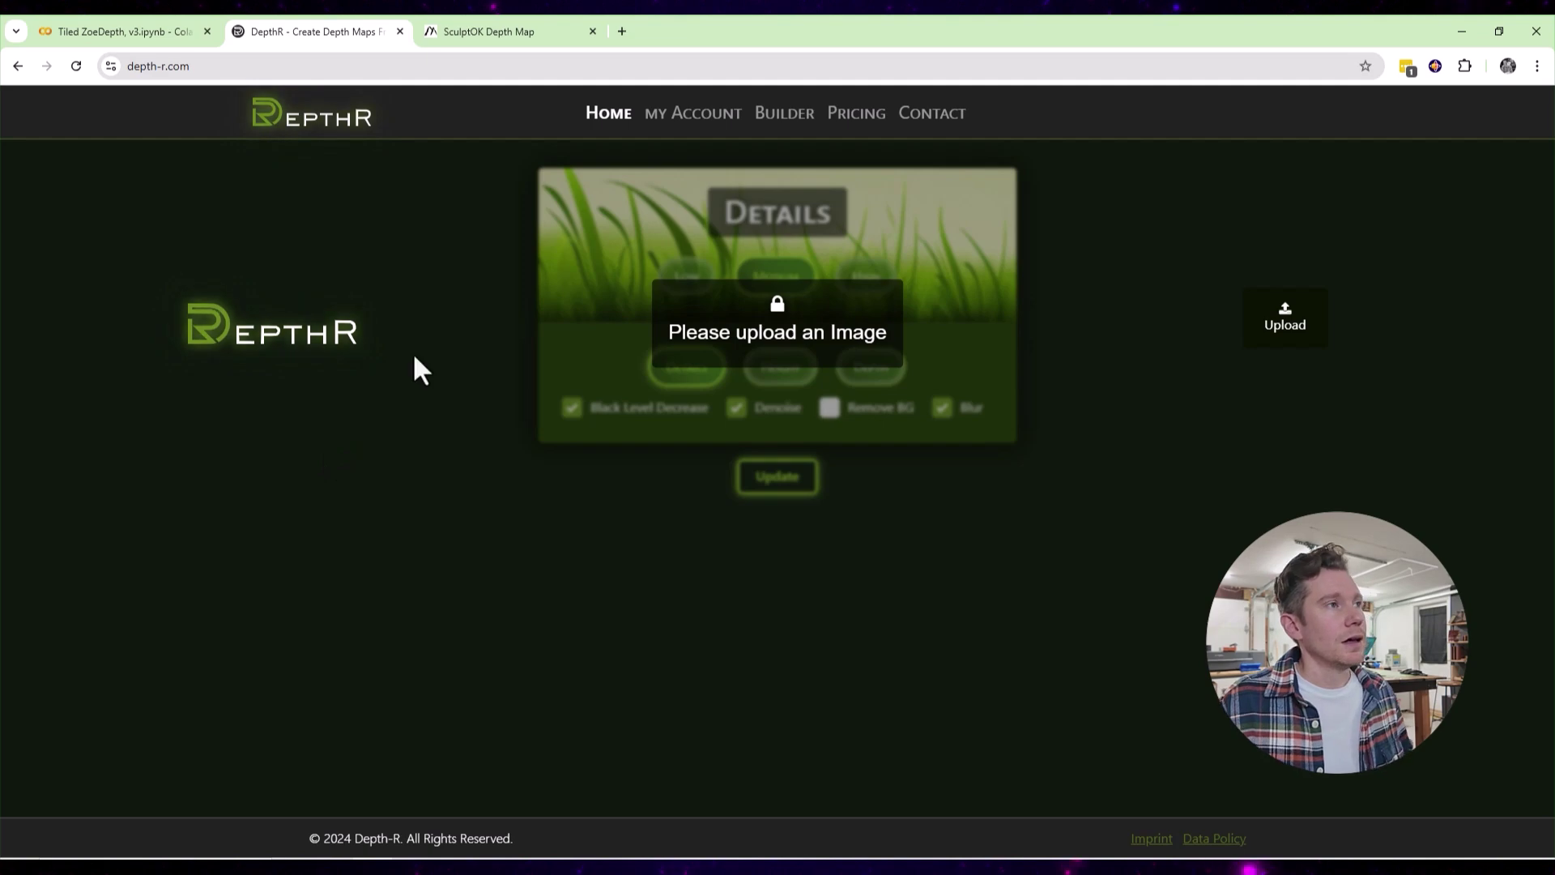
- Go to the SculptOK site, look over its home page, and open the AI Depth-Map generator
left_click(504, 31)
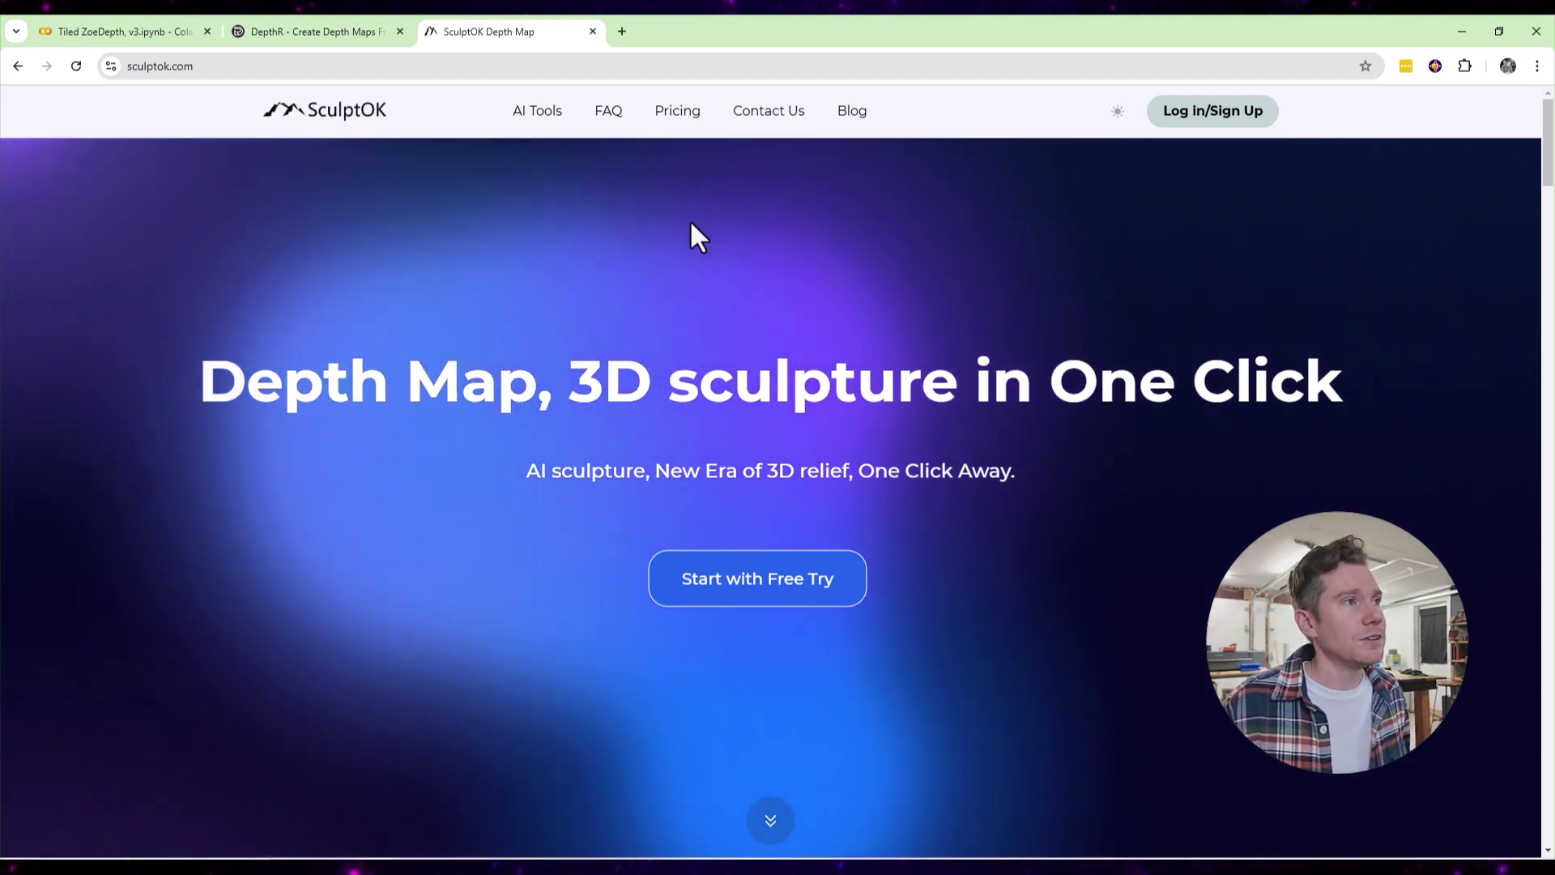
scroll(1028, 348, "down", 2)
scroll(1041, 364, "down", 12)
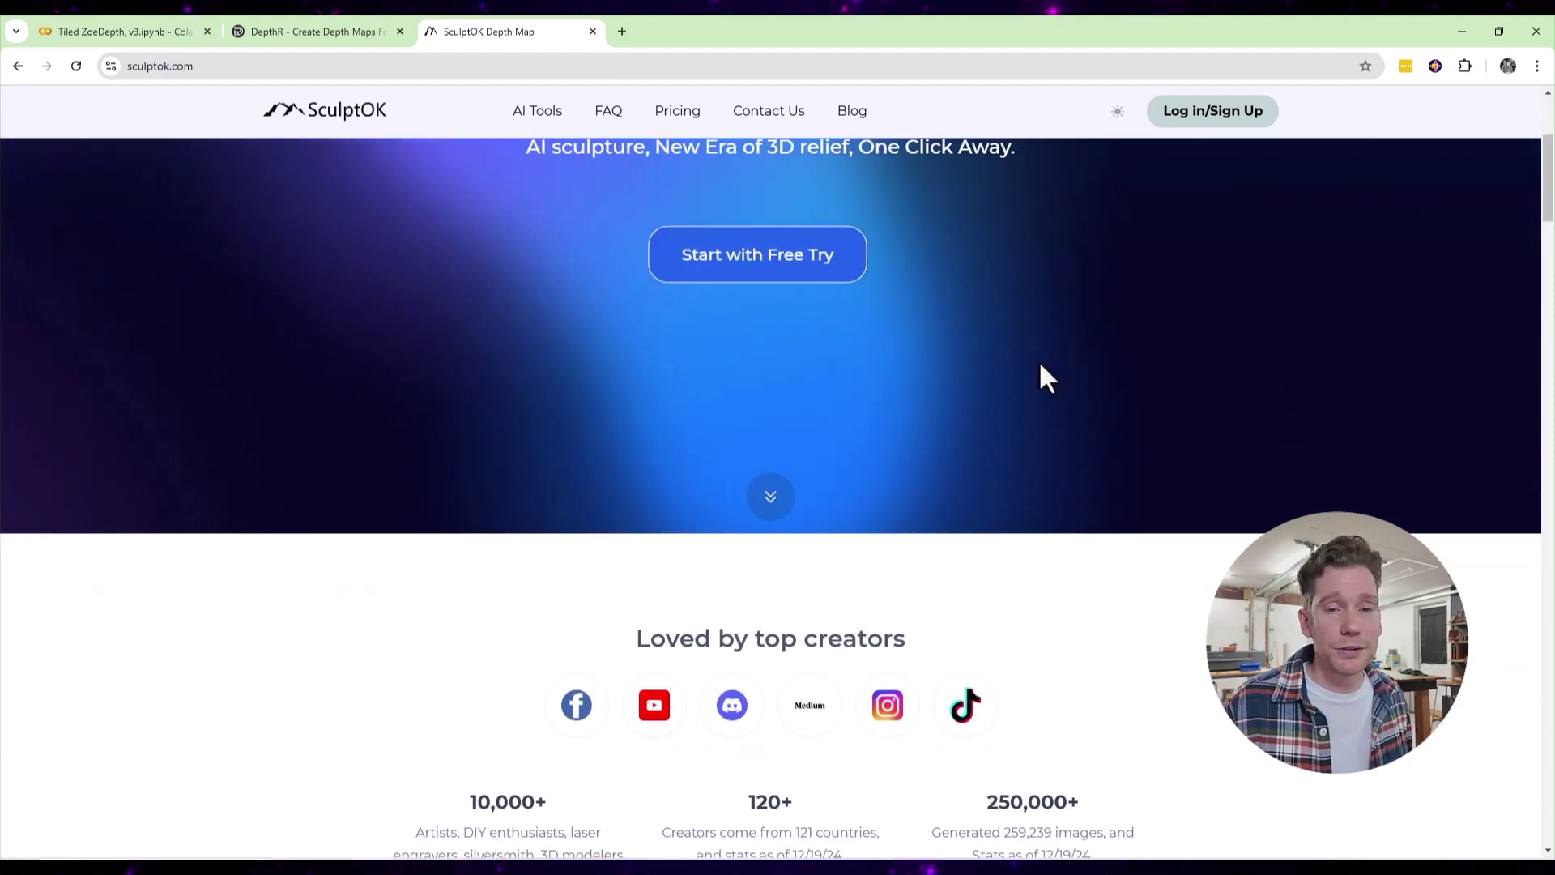
scroll(1043, 381, "up", 14)
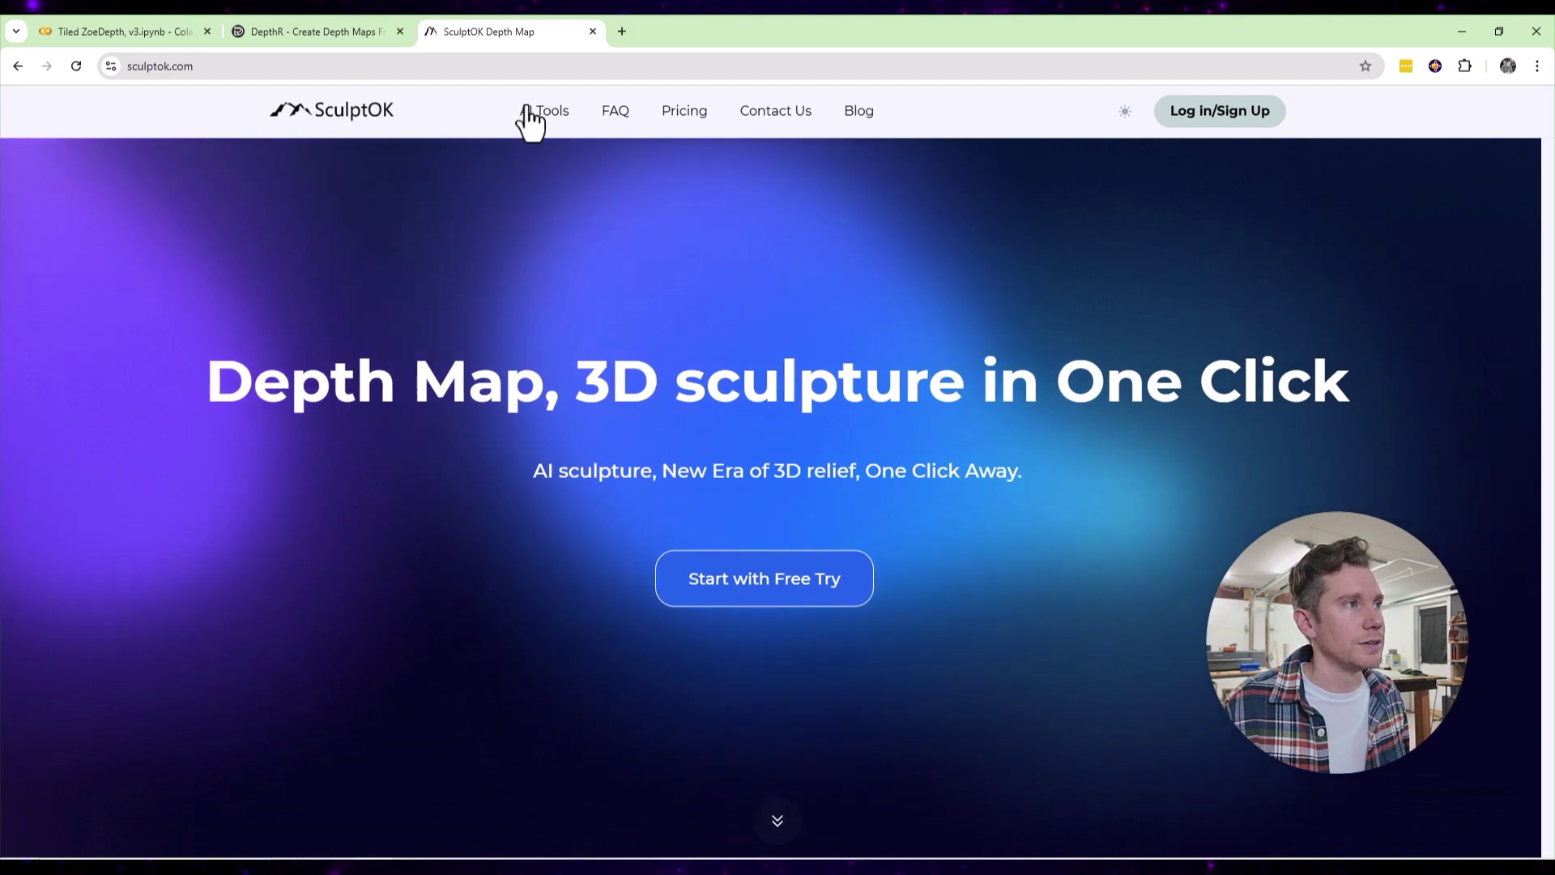
mouse_move(531, 118)
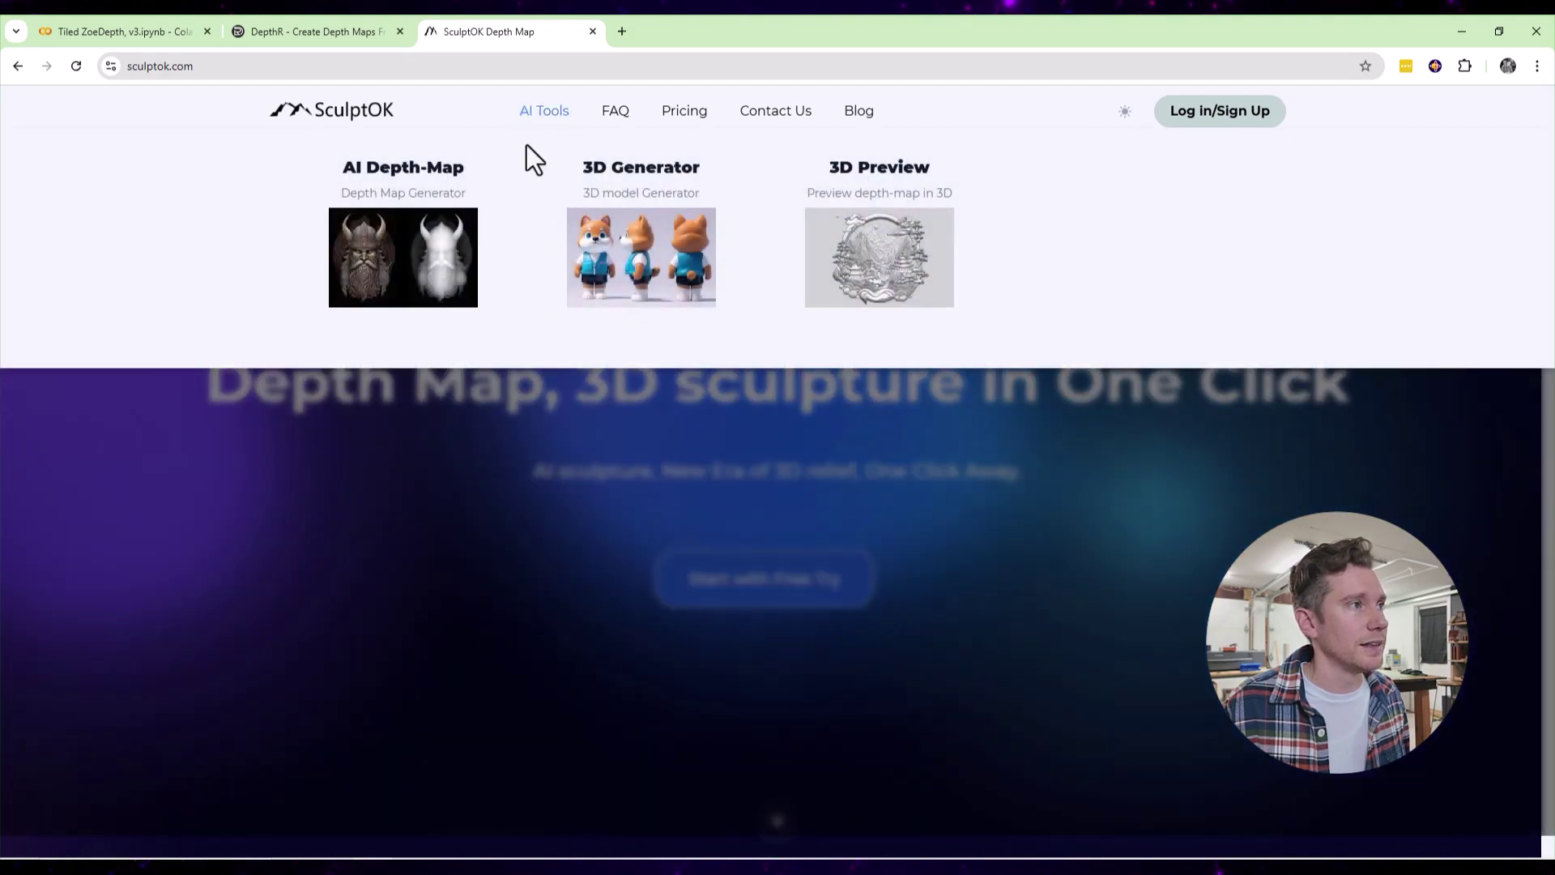
left_click(387, 268)
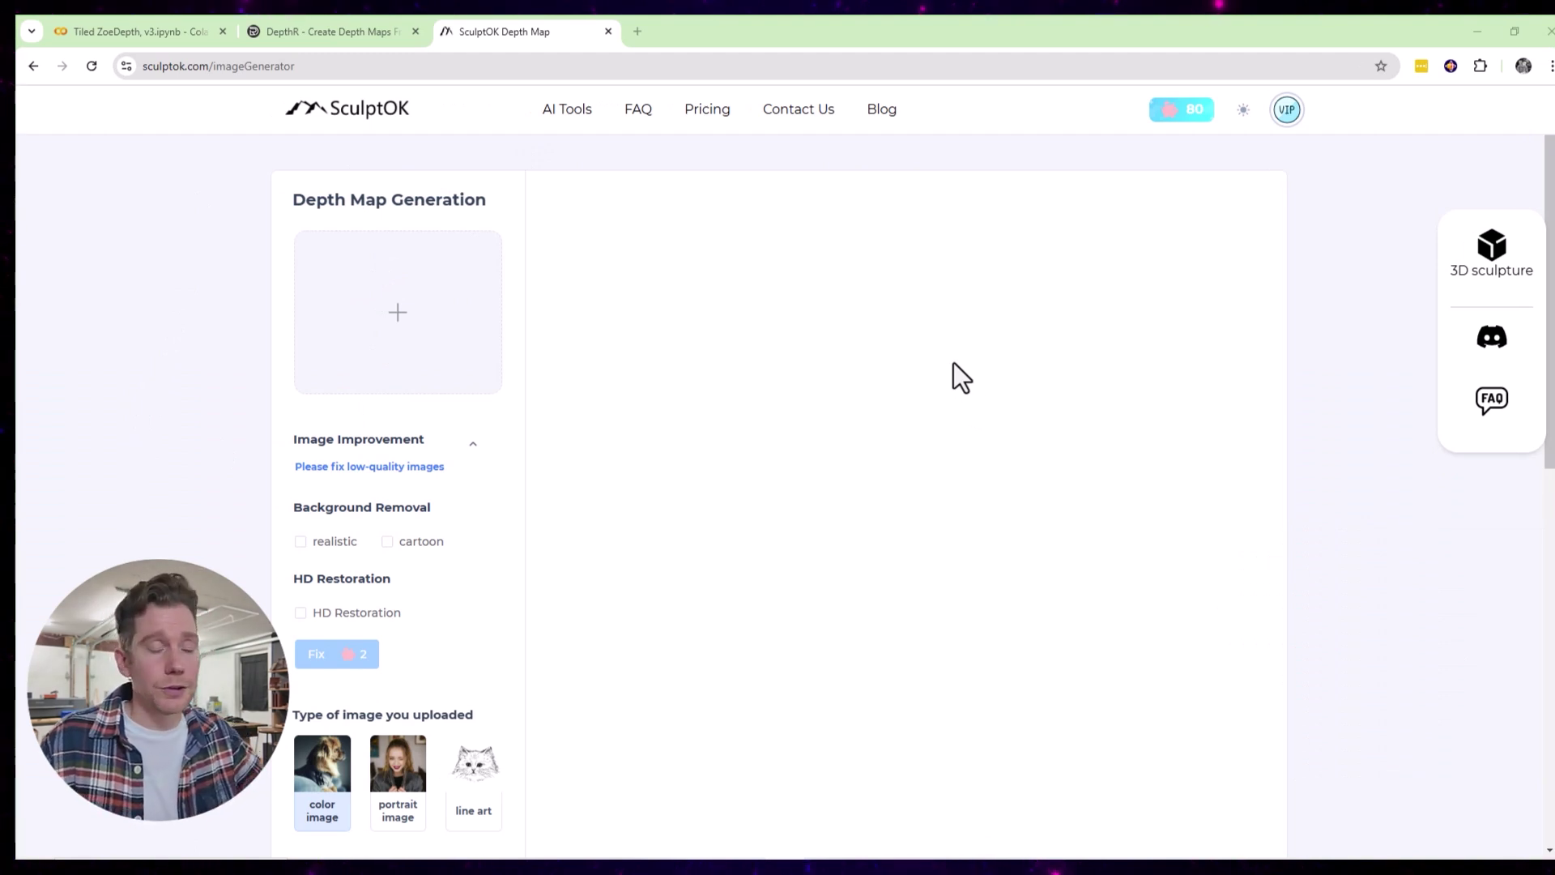
- Upload the football-helmet coin image and generate its depth maps with the color image type and the One-click option
left_click(397, 329)
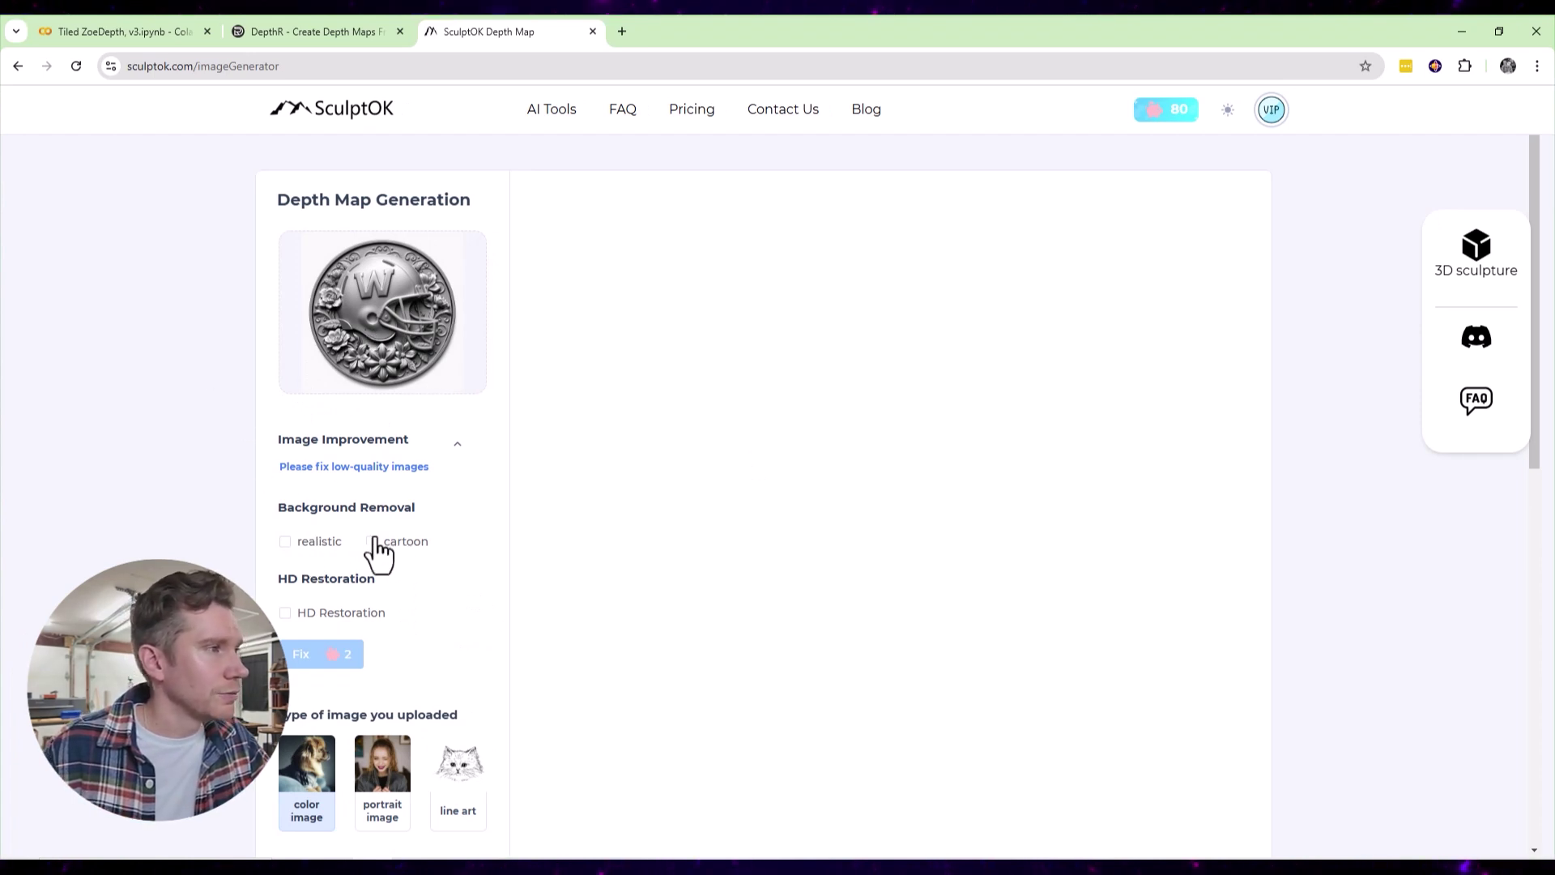
scroll(506, 486, "down", 1)
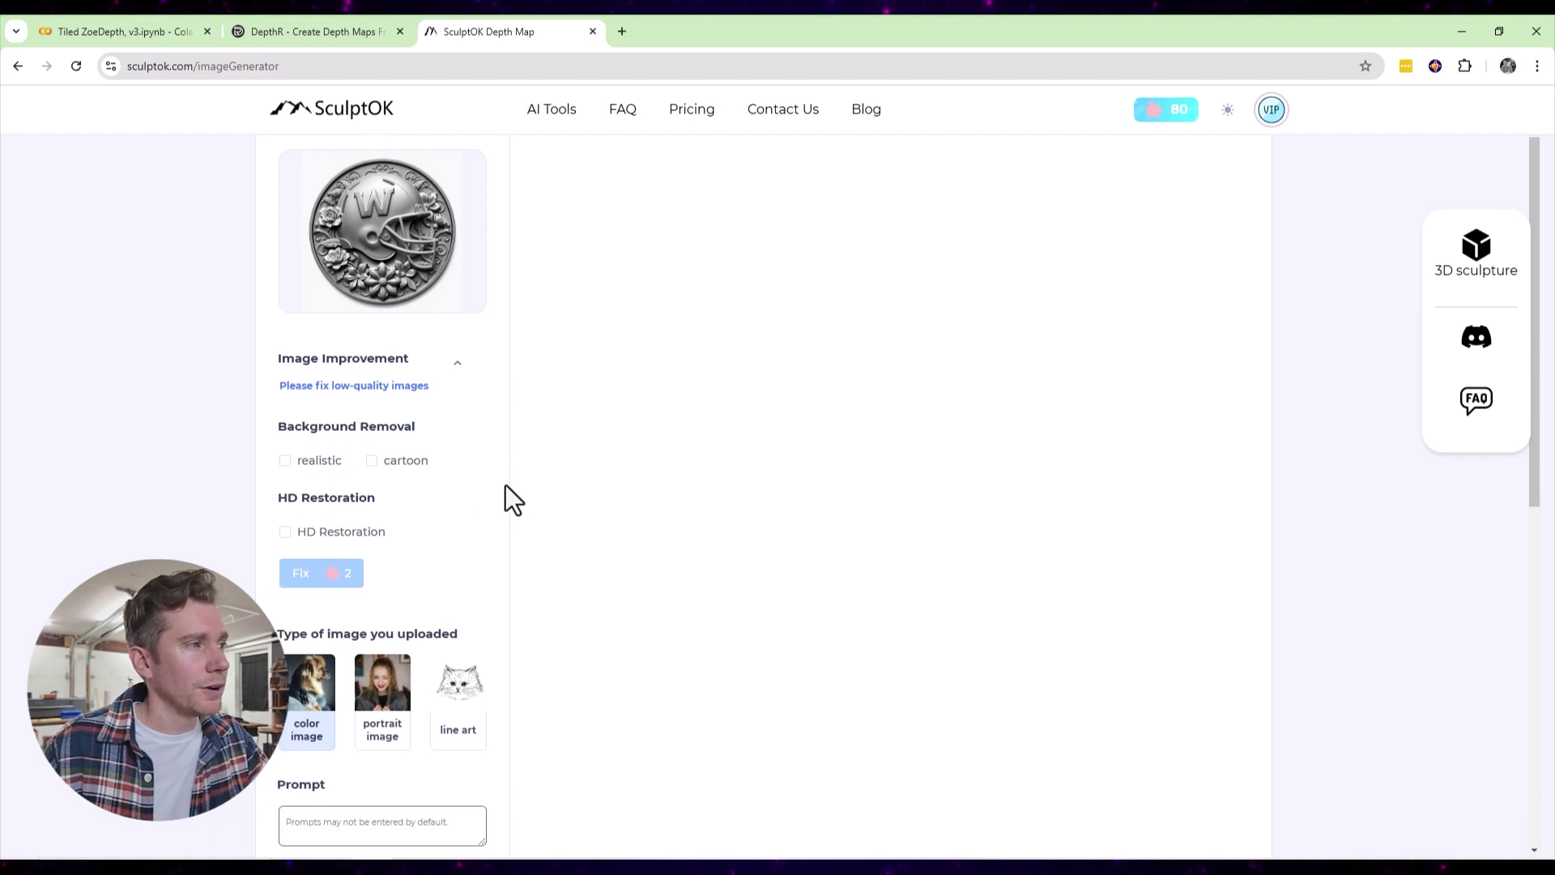
scroll(505, 486, "down", 1)
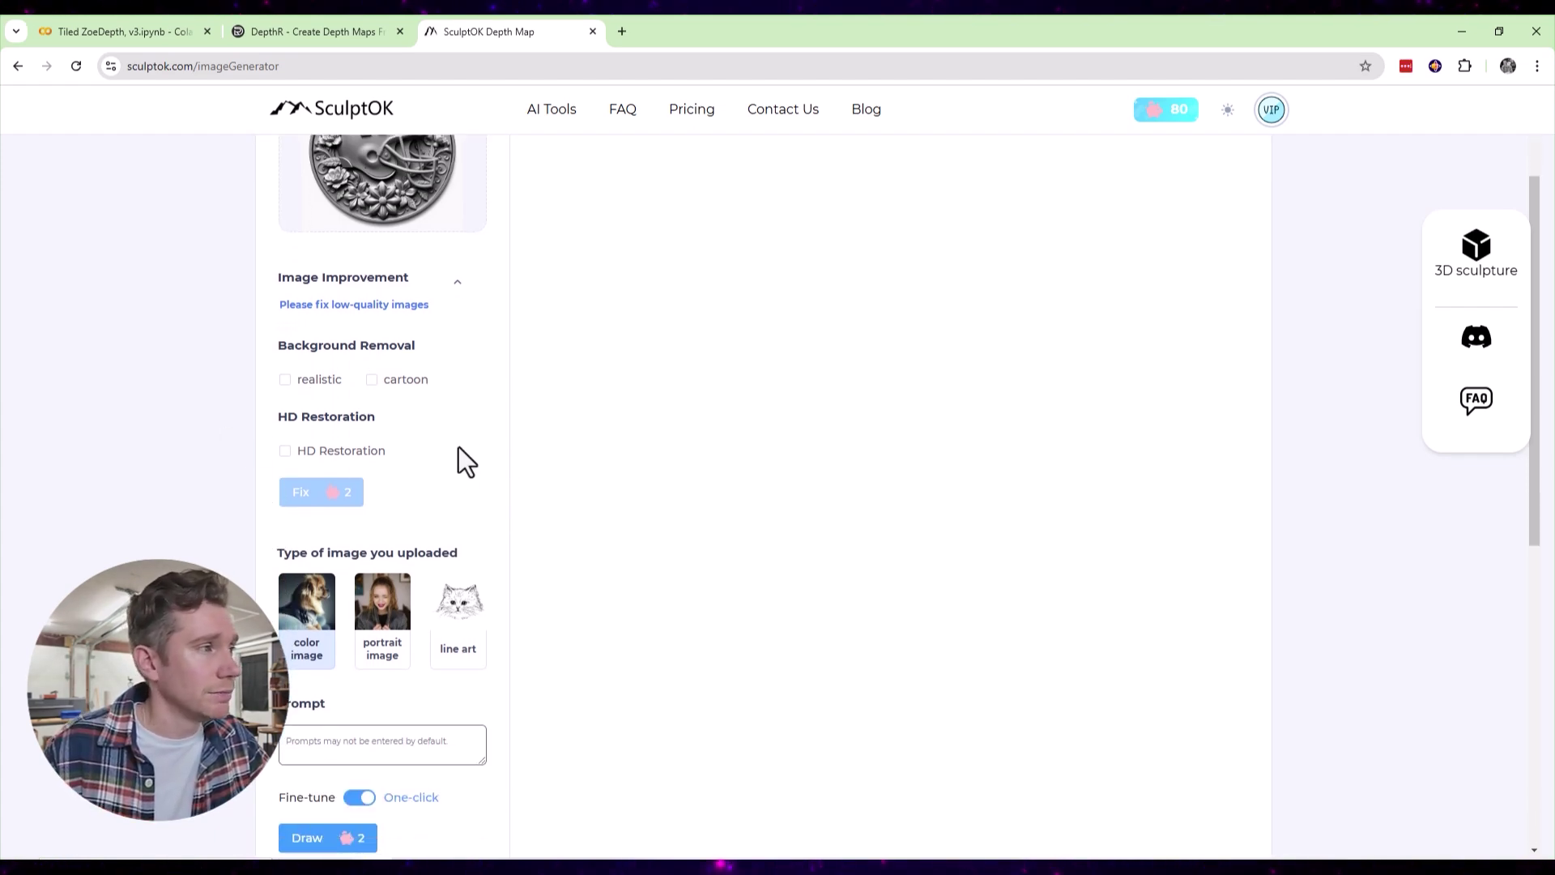
scroll(462, 462, "down", 1)
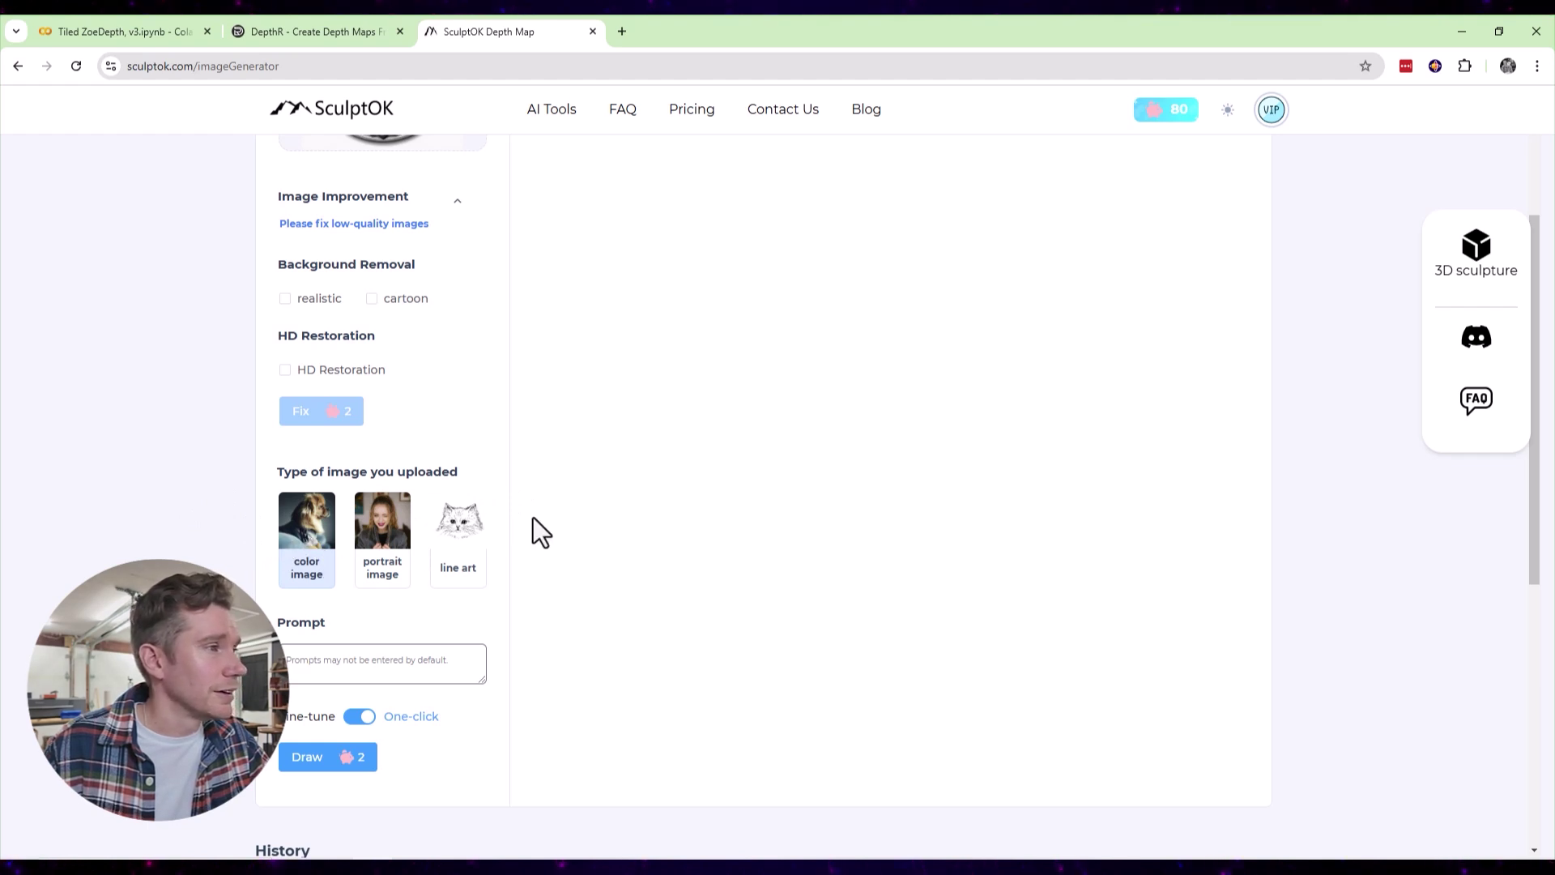
scroll(532, 527, "down", 1)
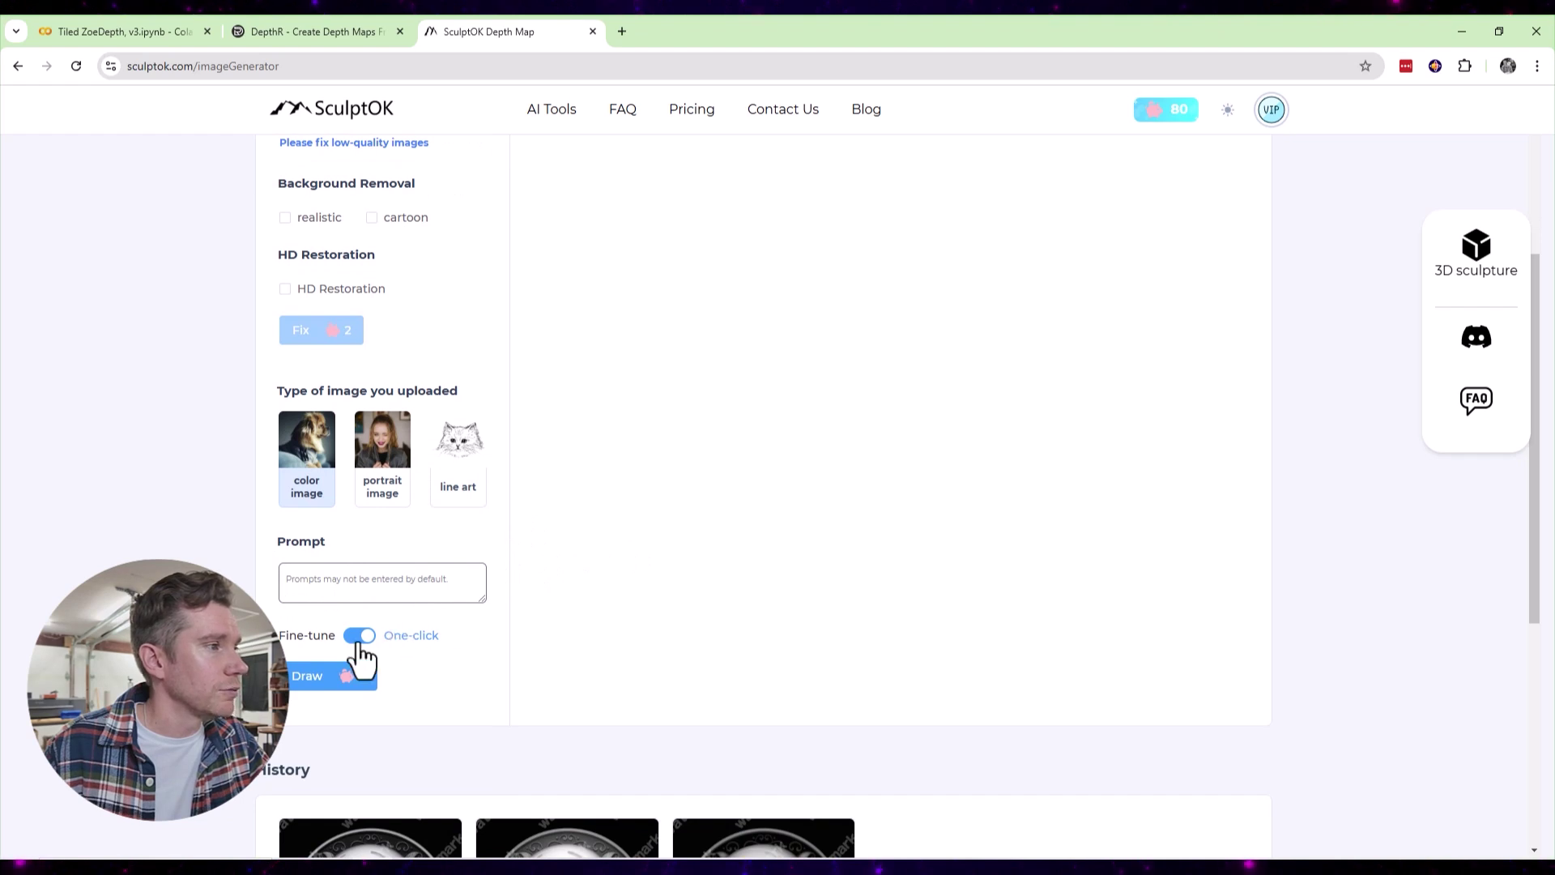
left_click(316, 679)
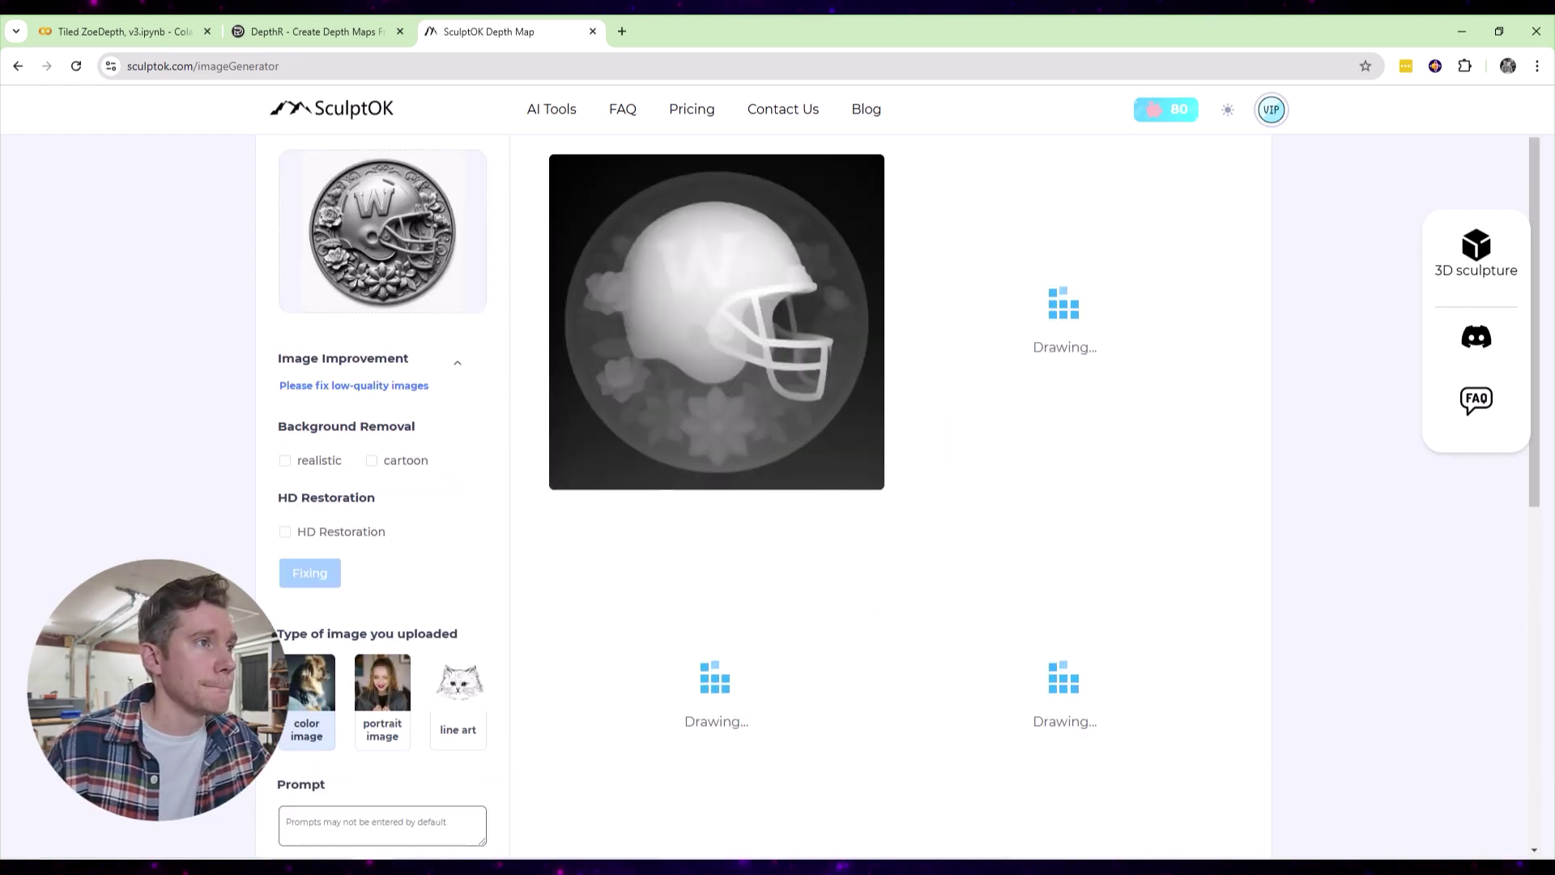
- Compare the generated depth map versions of the helmet coin
scroll(163, 519, "down", 1)
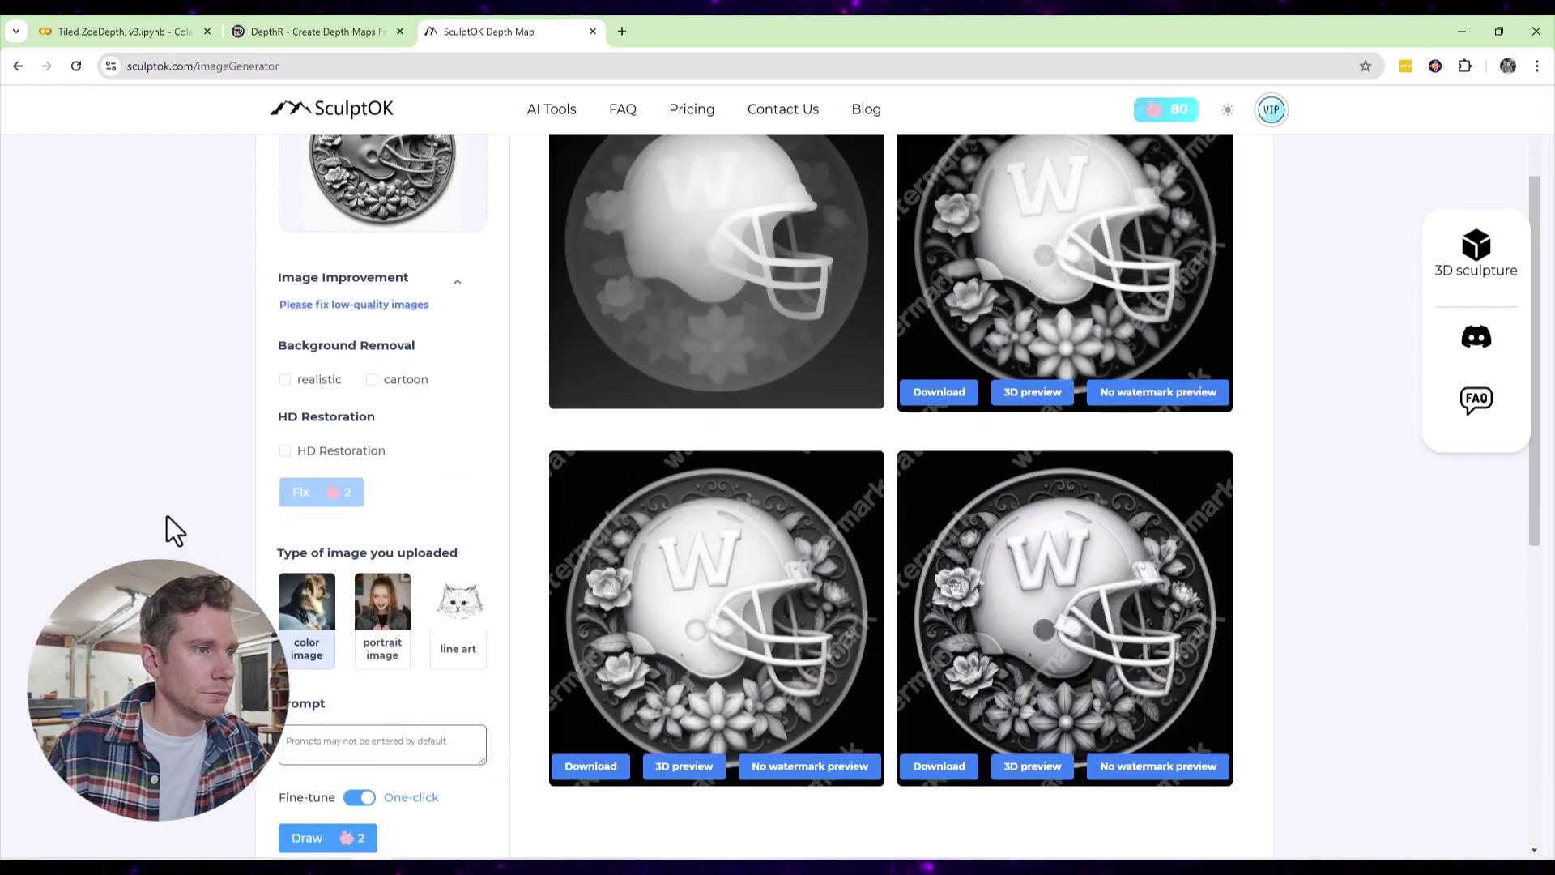
scroll(1082, 490, "up", 1)
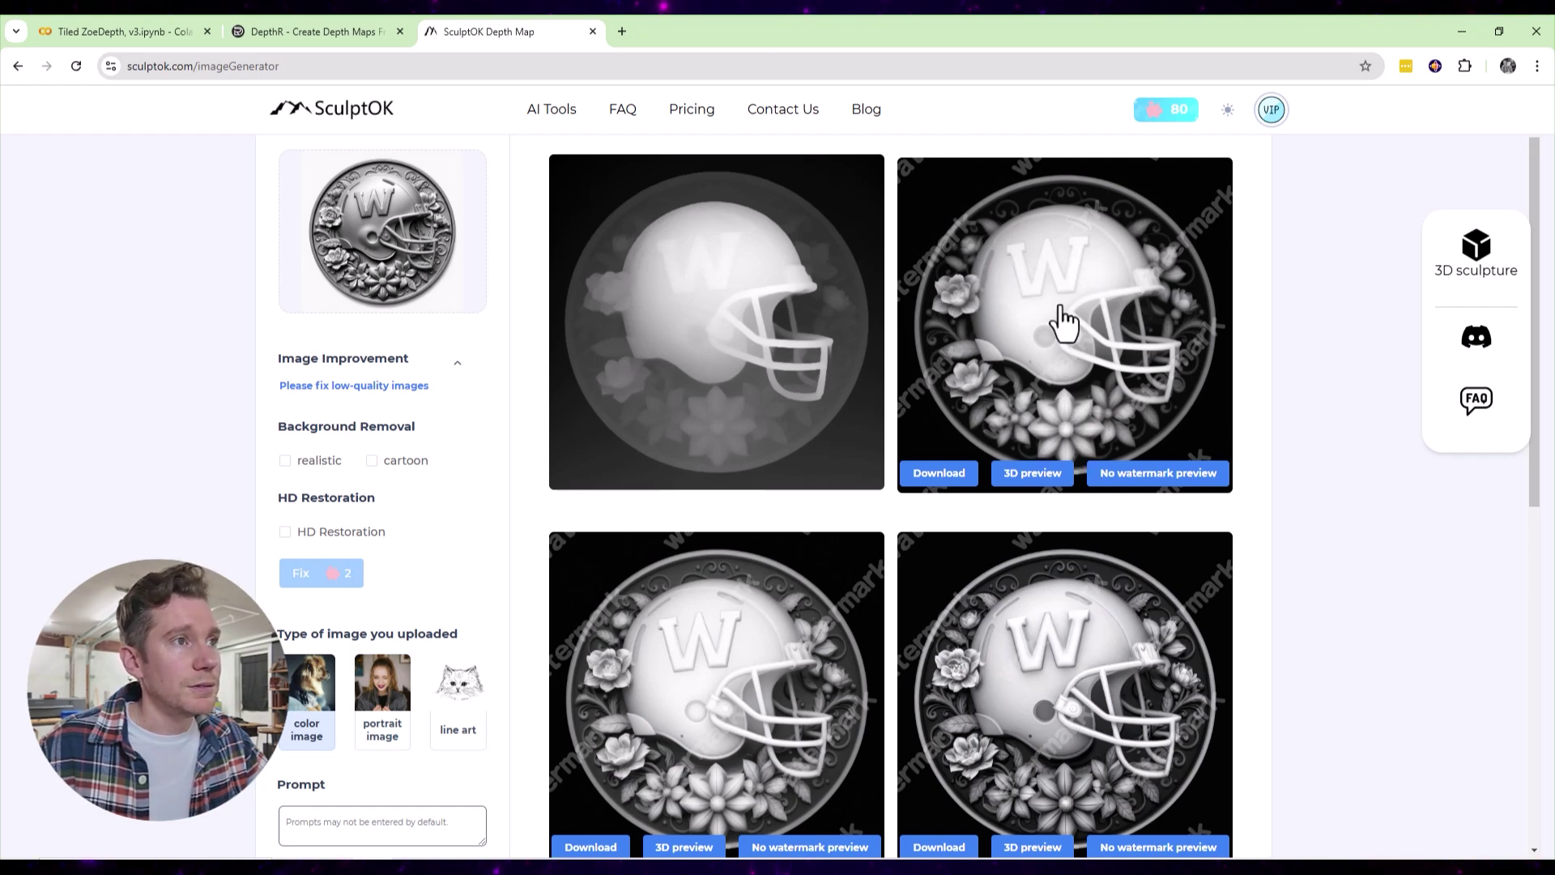
scroll(948, 389, "down", 1)
scroll(947, 389, "down", 2)
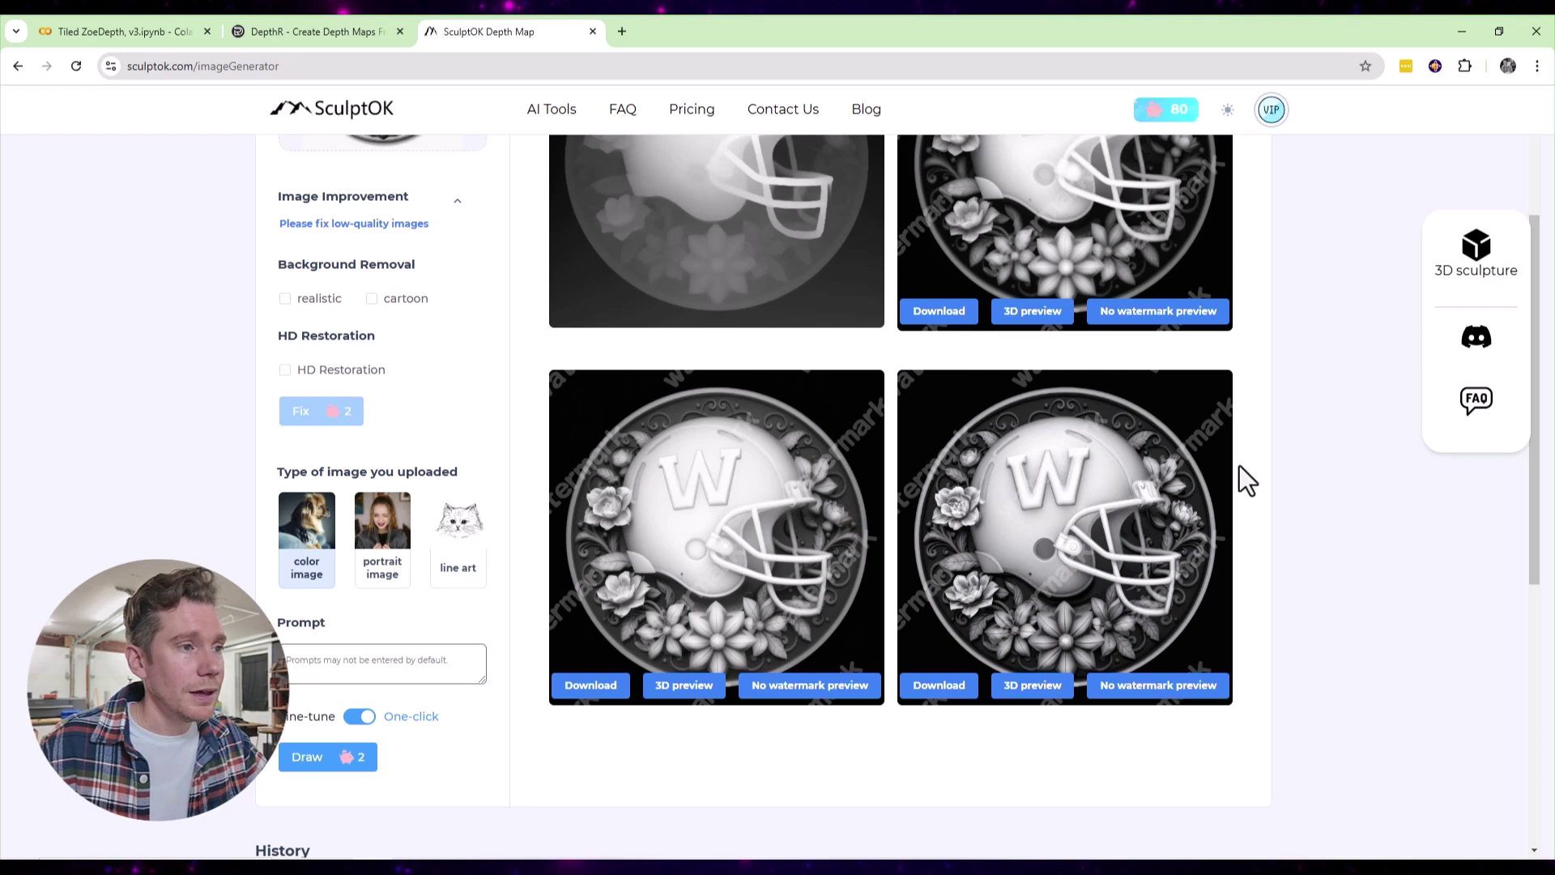
- Inspect the last depth map version as a rotated 3D preview, close the preview, and download that depth map
left_click(1037, 687)
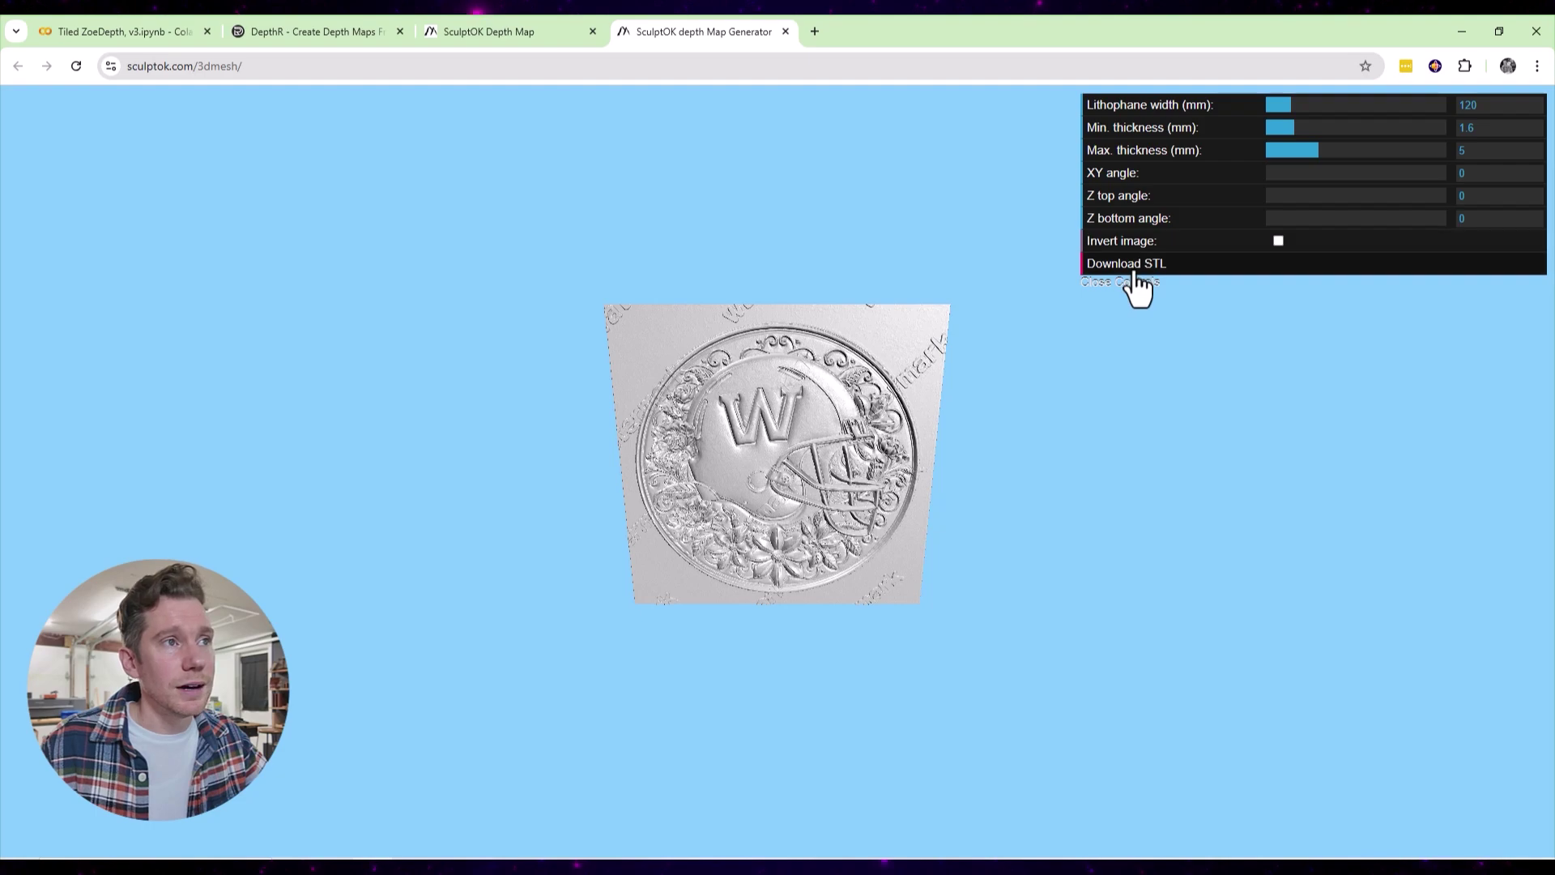
mouse_move(873, 453)
left_mouse_down()
mouse_move(694, 365)
mouse_move(889, 421)
mouse_move(727, 425)
mouse_move(907, 446)
mouse_move(959, 346)
mouse_move(802, 484)
mouse_move(732, 425)
mouse_move(781, 417)
mouse_move(901, 445)
mouse_move(843, 450)
mouse_move(795, 386)
mouse_move(797, 341)
left_mouse_up()
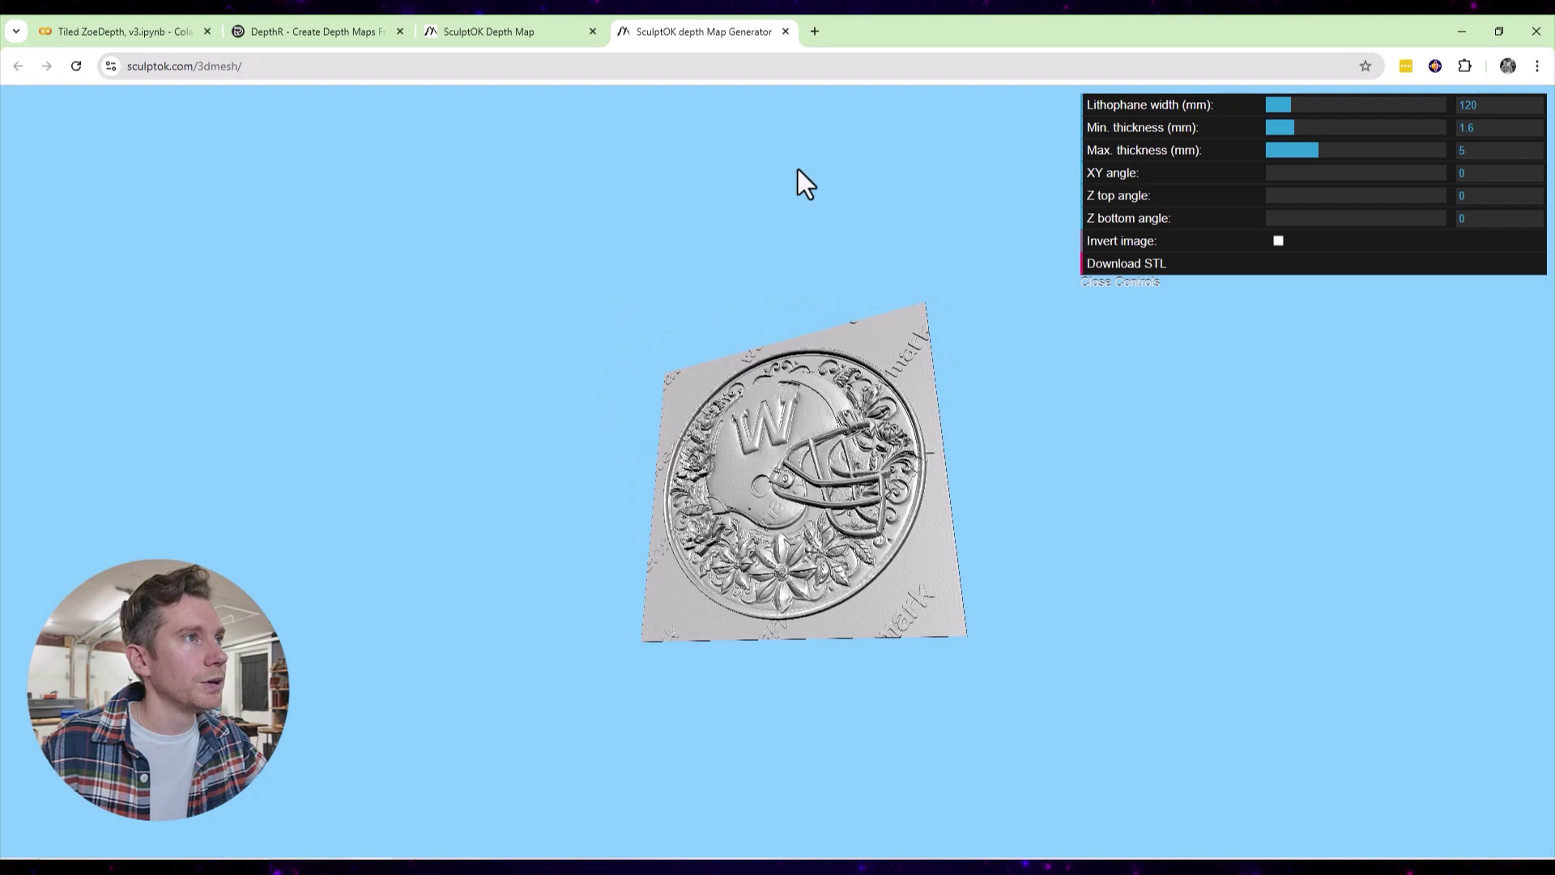
left_click(785, 32)
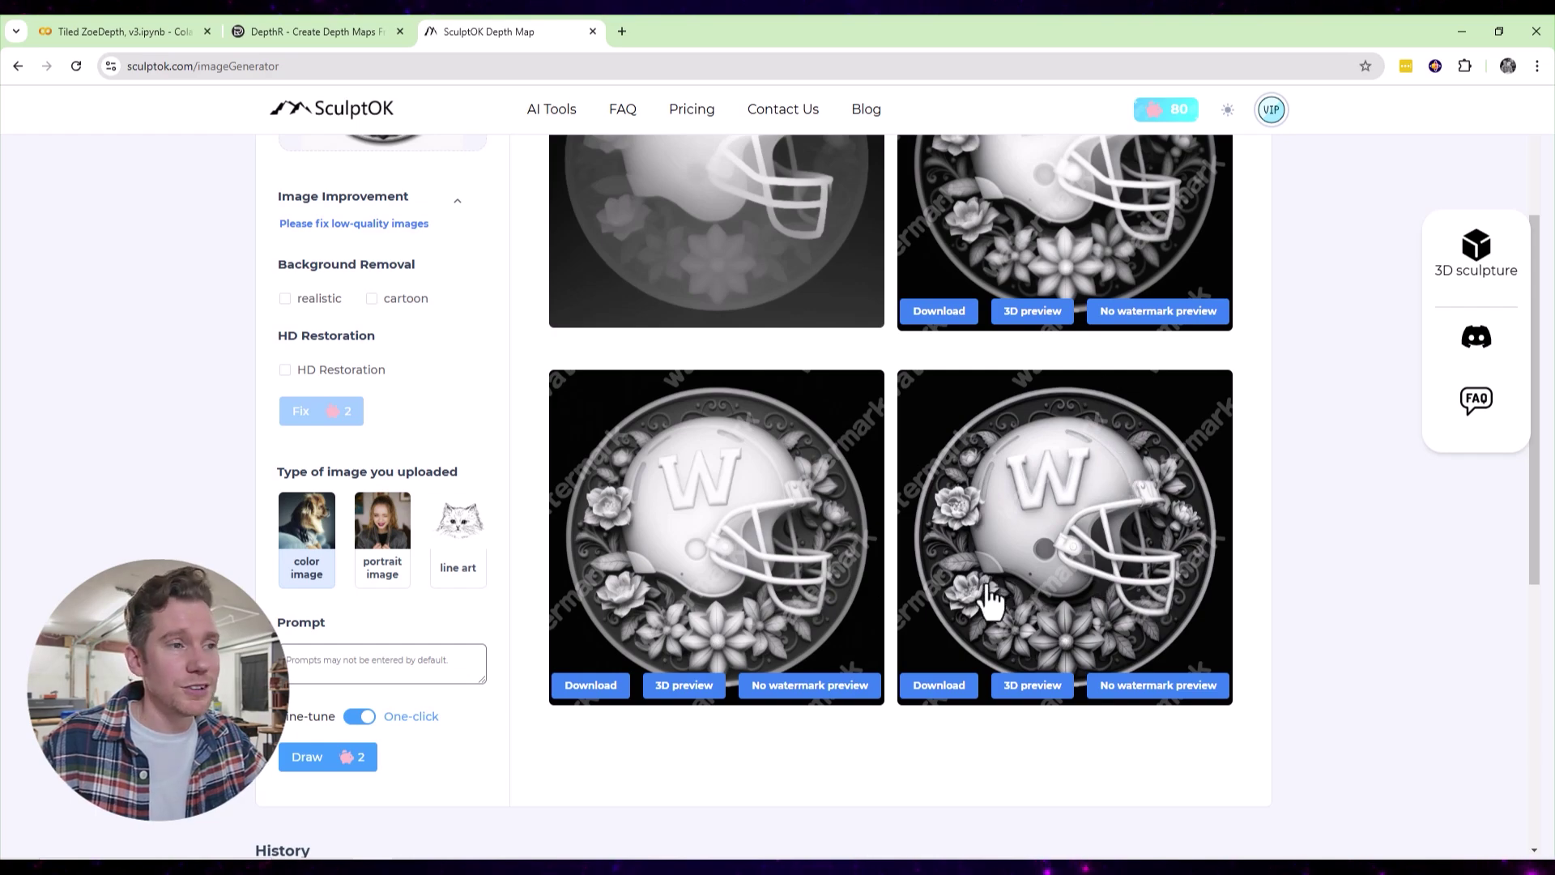
left_click(924, 691)
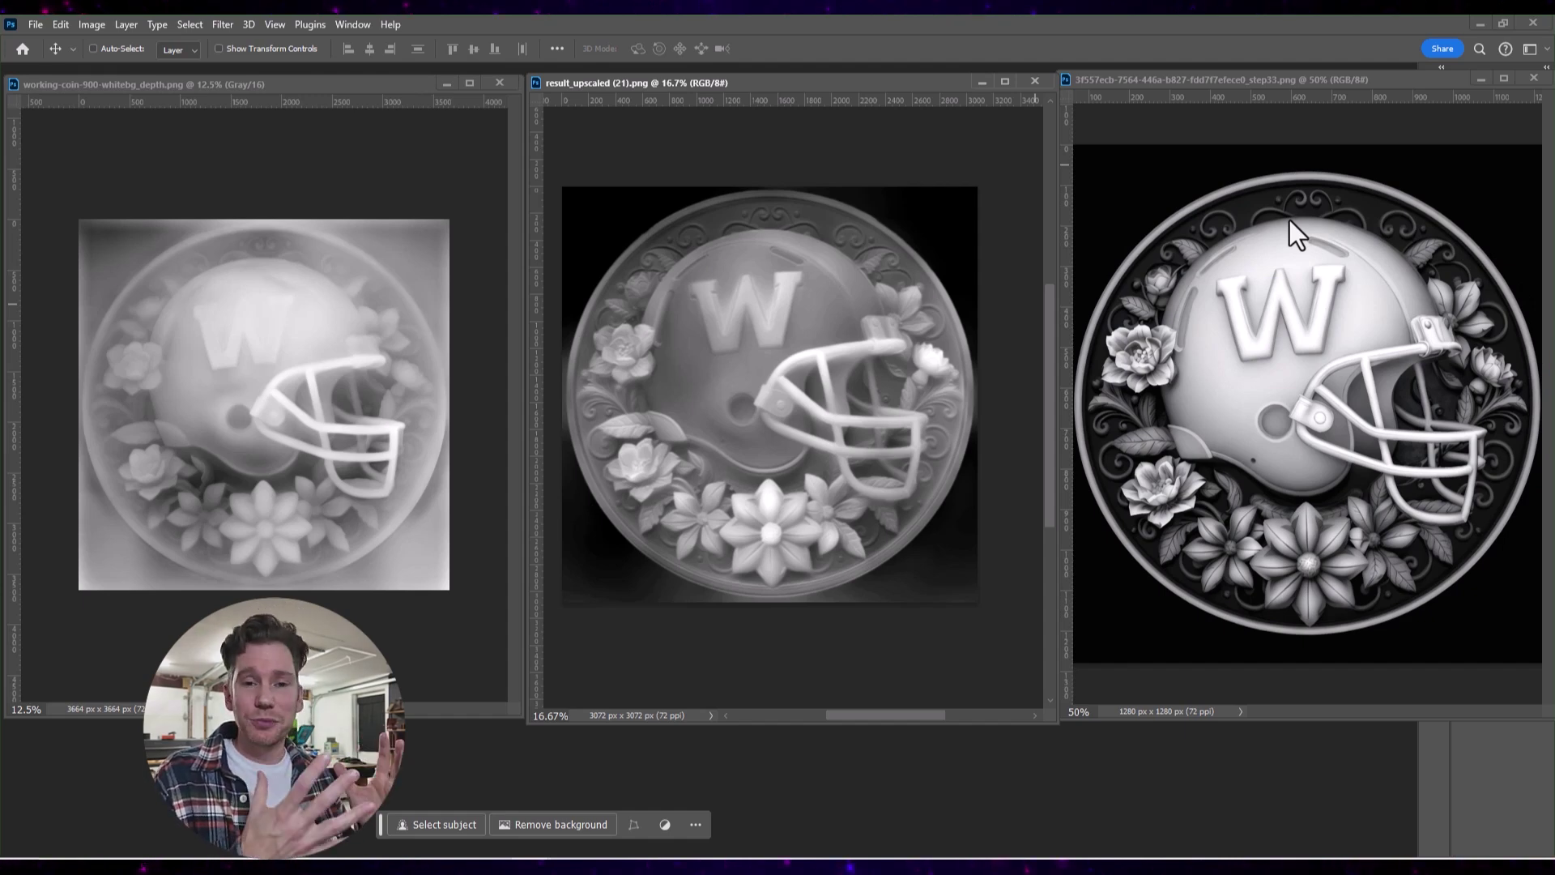
- In Photoshop, move and enlarge the document window of the downloaded SculptOK depth map and hide Layer 0
left_click_drag(1282, 84, 726, 115)
left_click_drag(990, 741, 1273, 798)
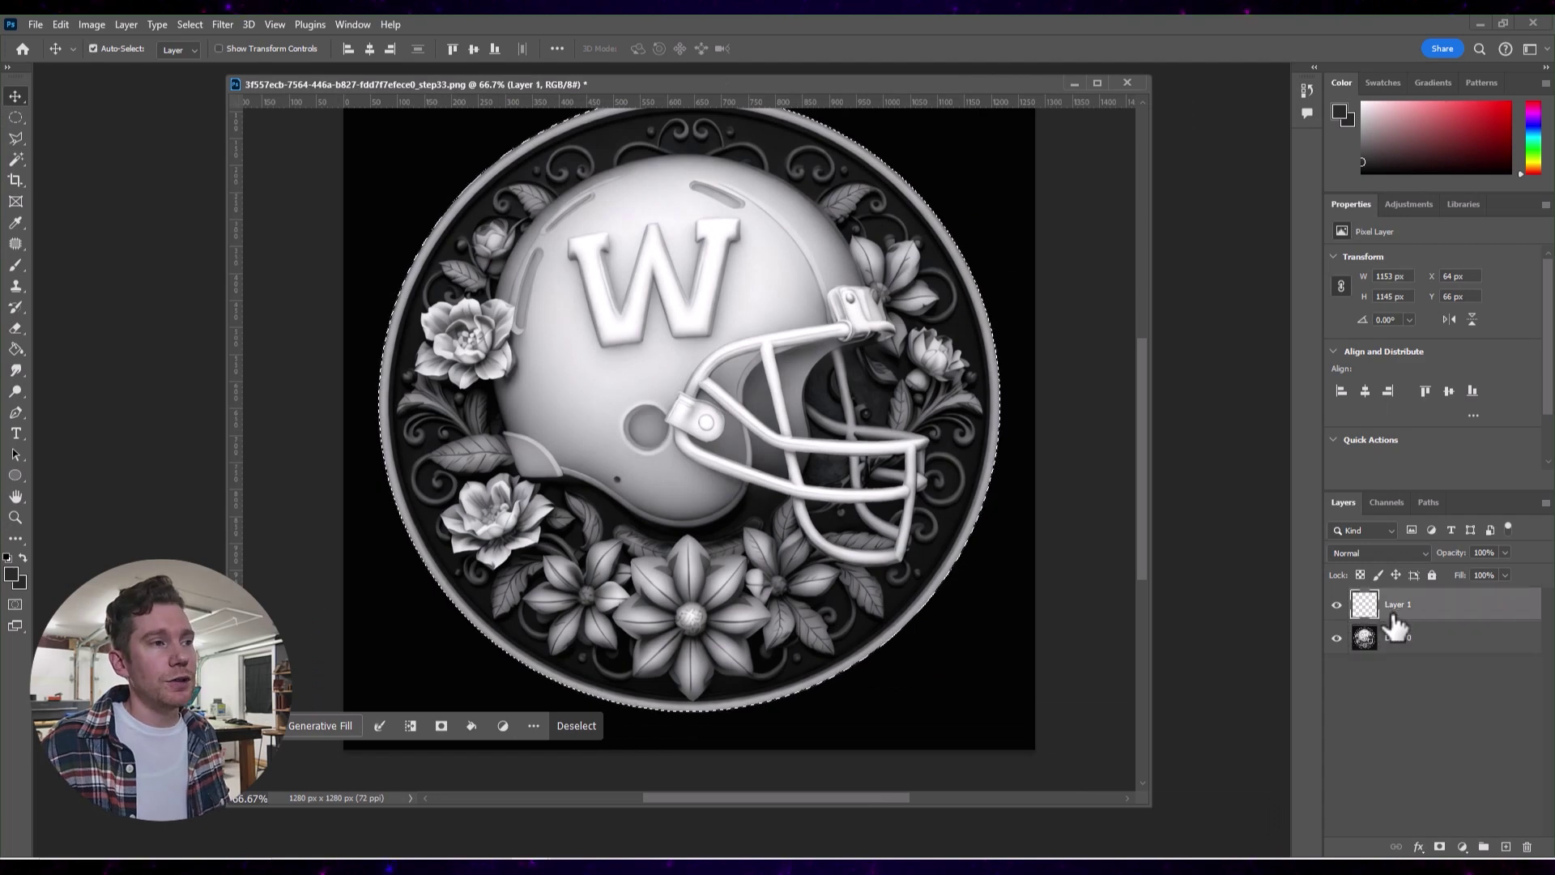
left_click(1337, 638)
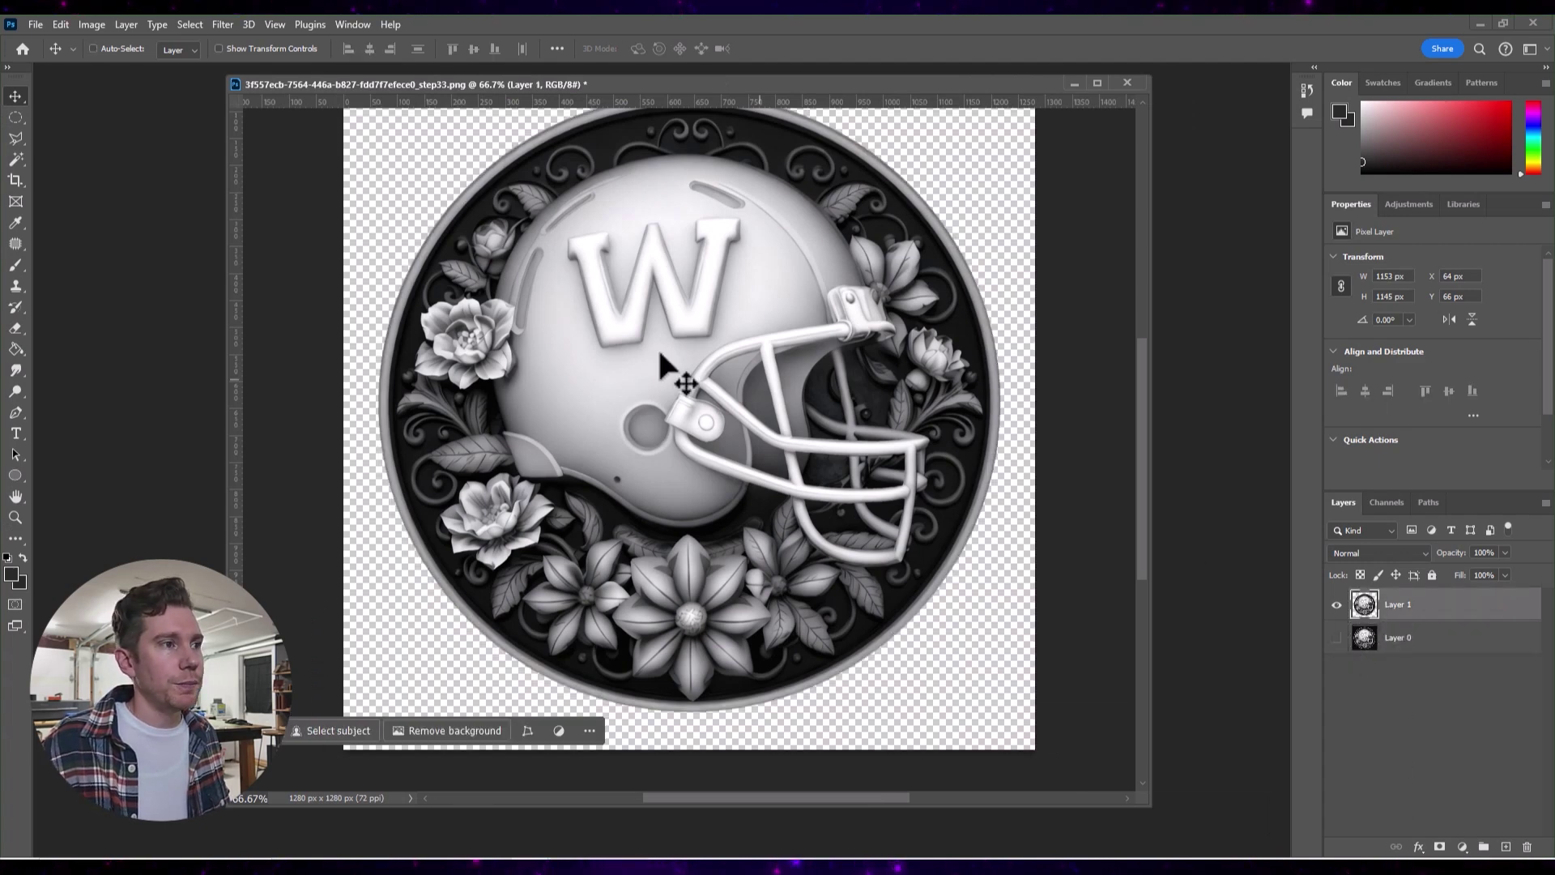
- Inspect the helmet surface around the ear hole with the Smudge tool active, and look through the available filters
key("ctrl+plus")
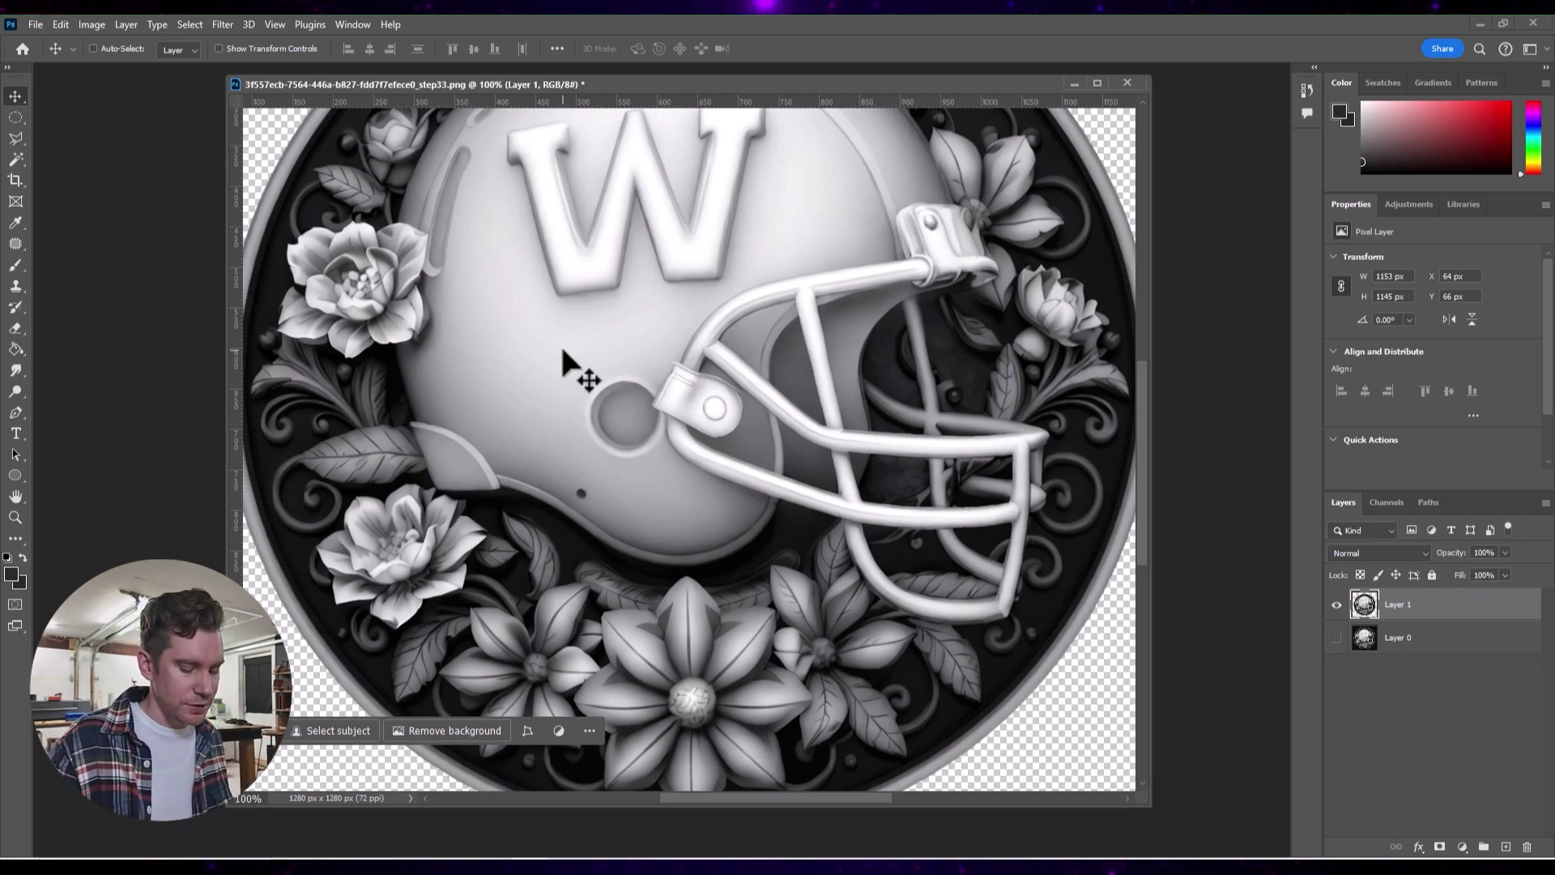
key("ctrl+plus")
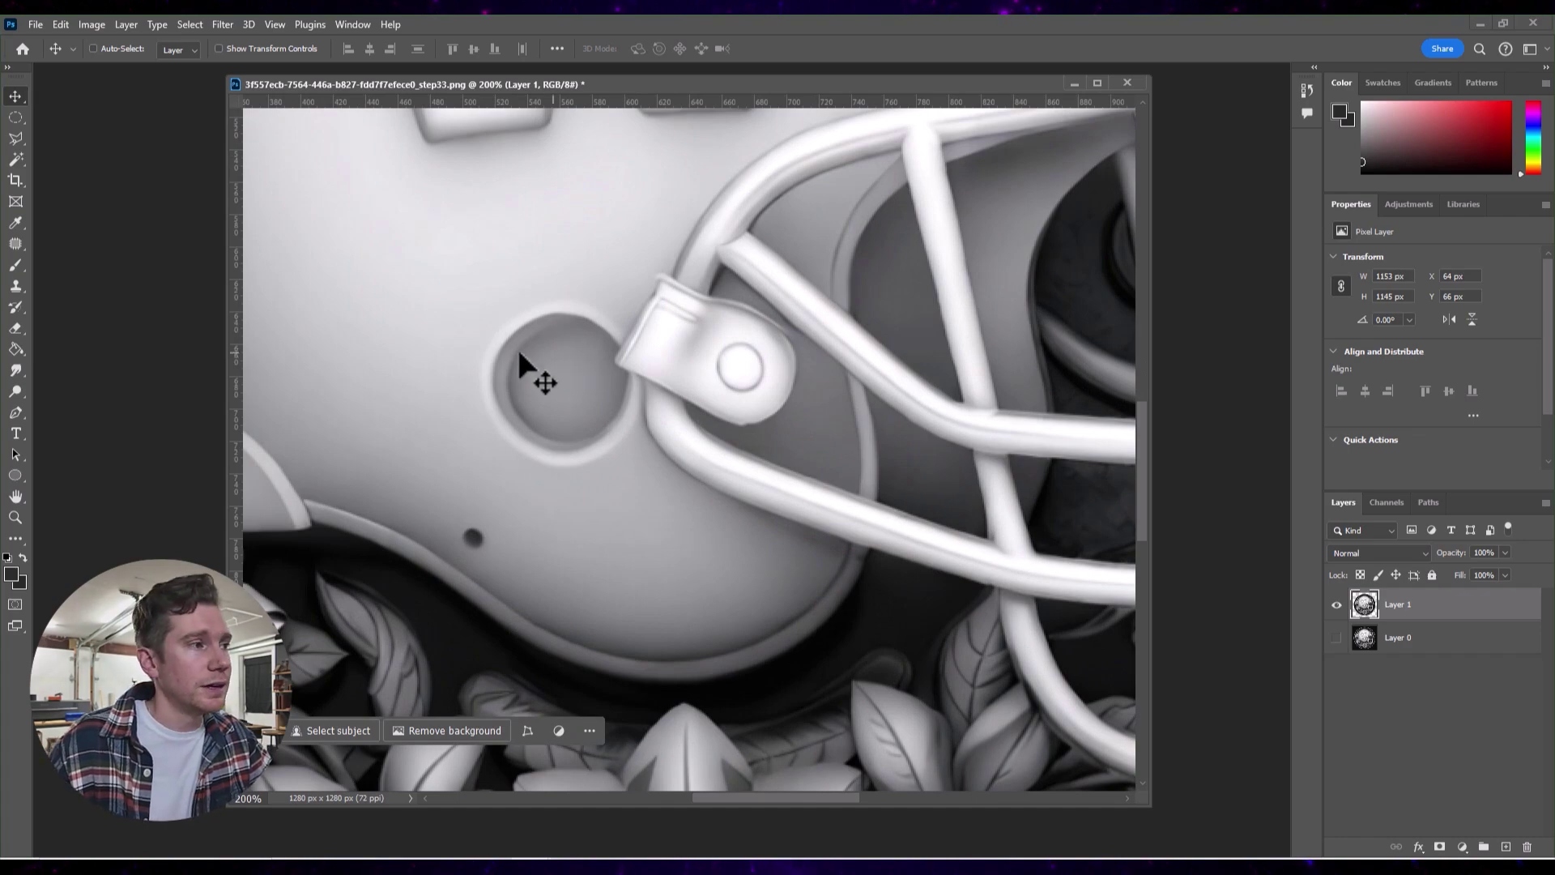
left_click(15, 370)
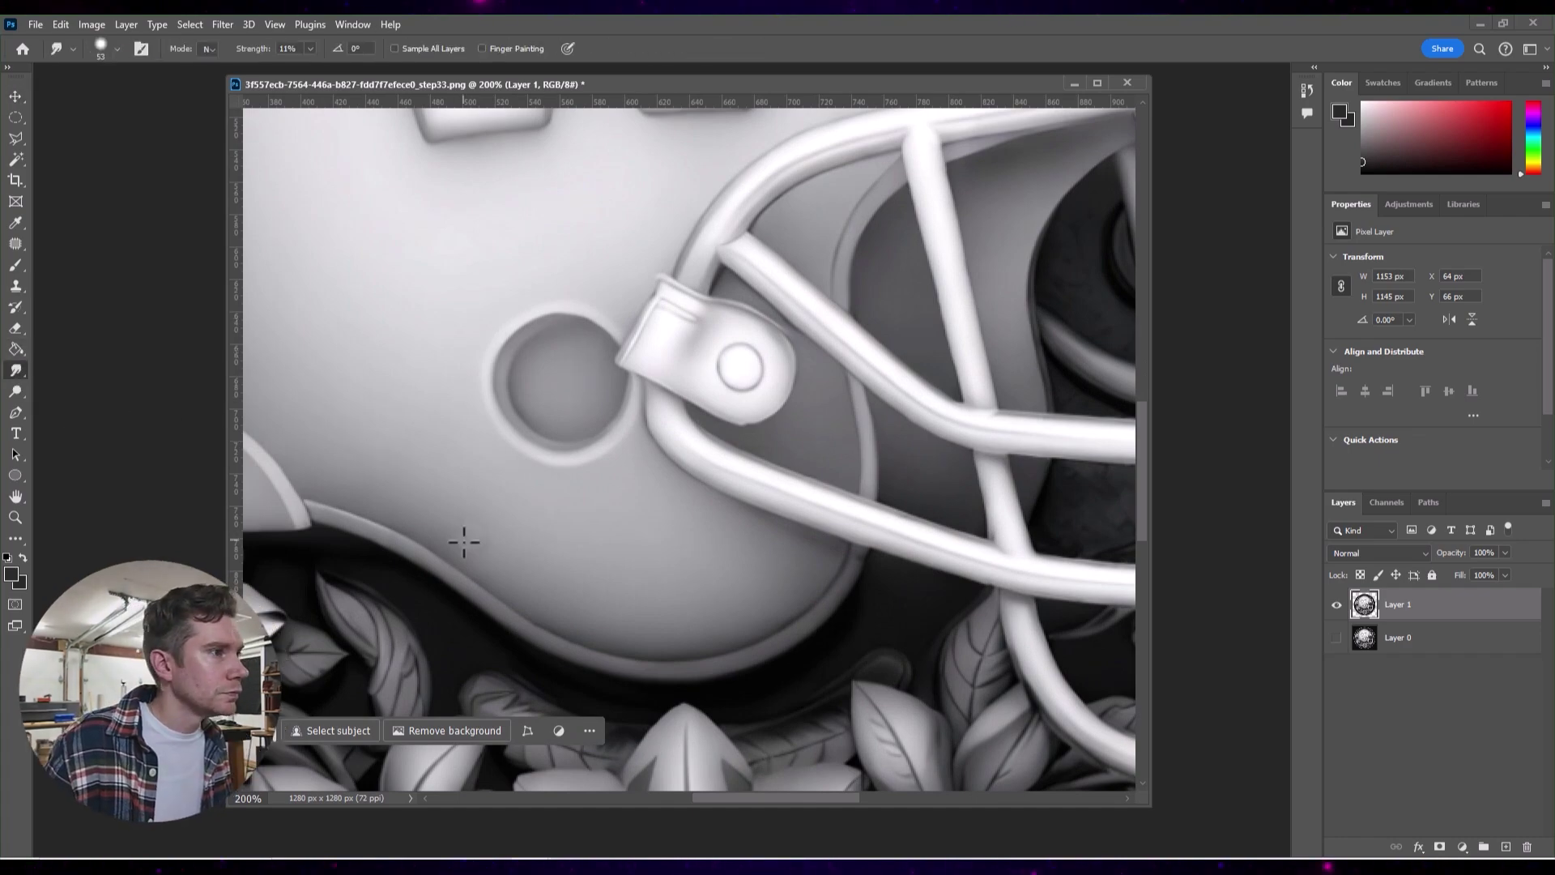
key("ctrl+plus")
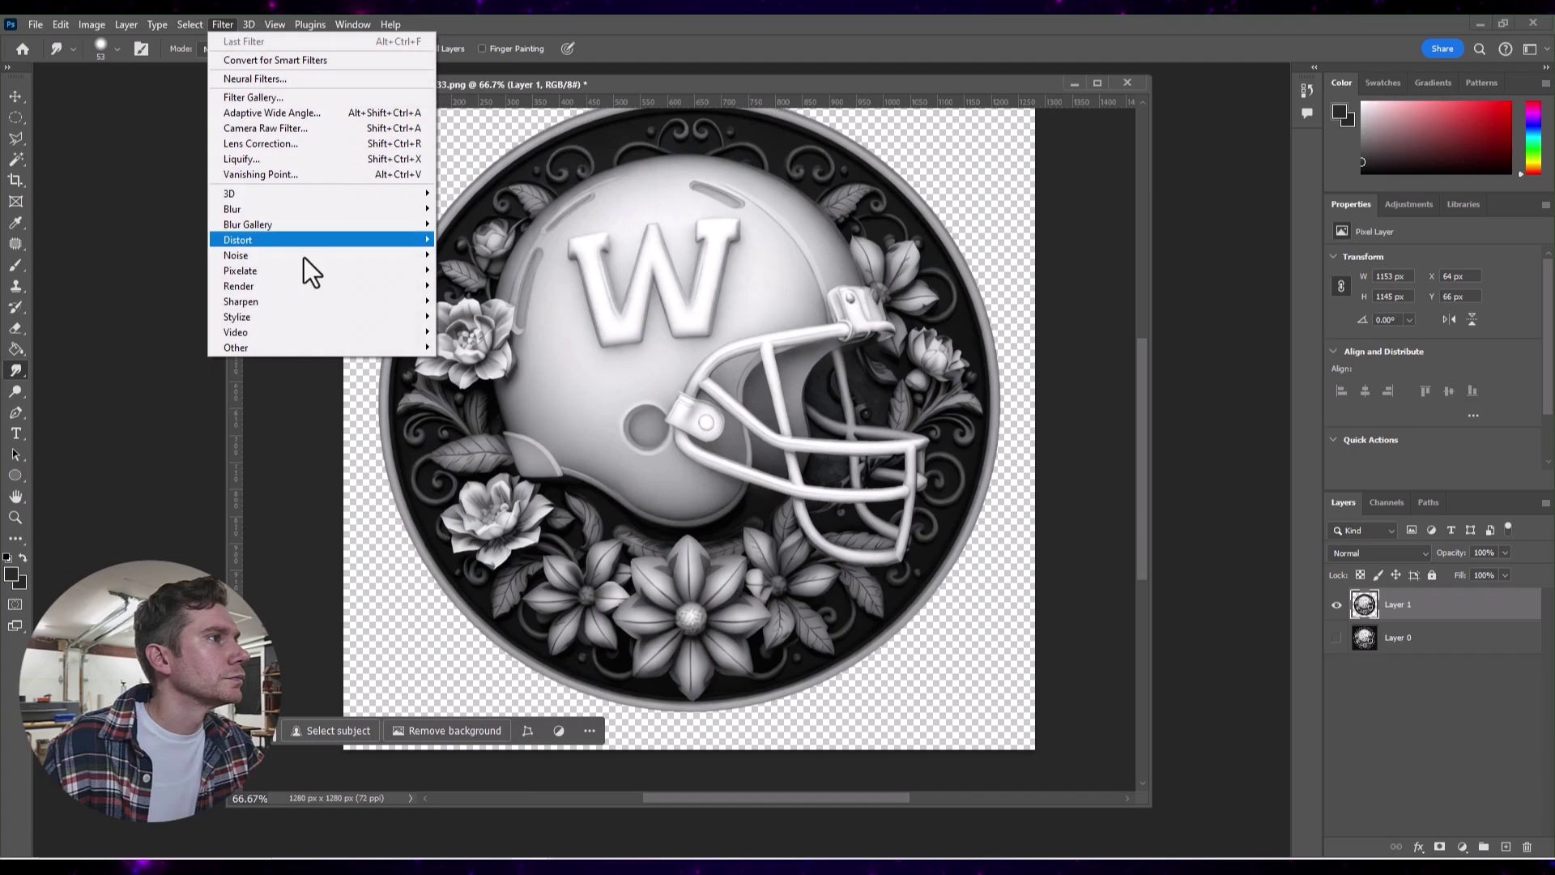
left_click(221, 57)
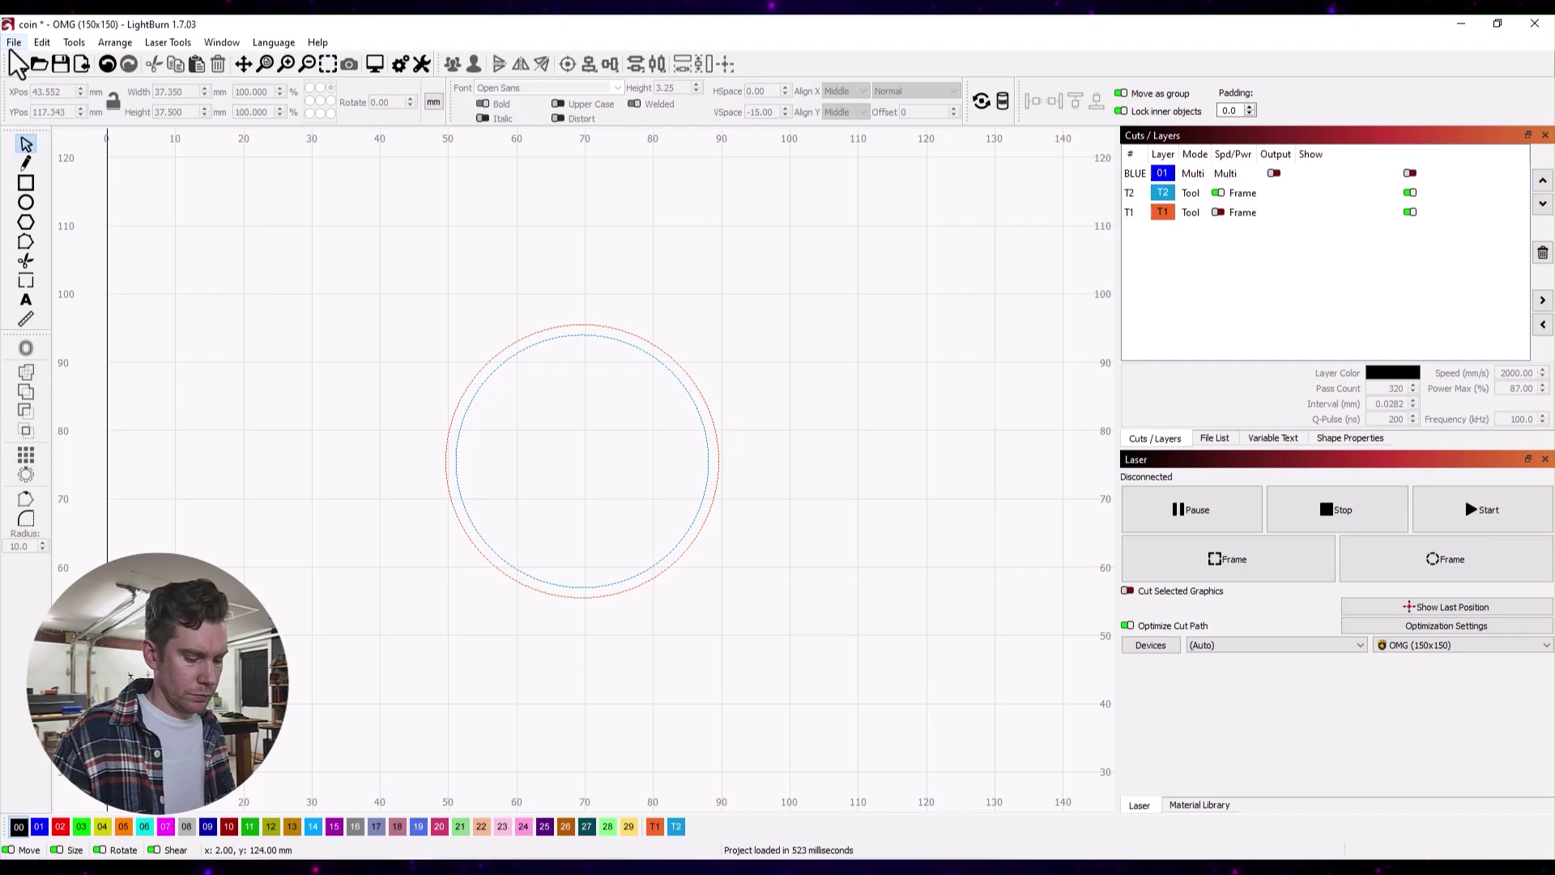
- Switch to LightBurn, add the helmet depth map to the coin project, and set its height to 37.5 mm
key("Page_Up")
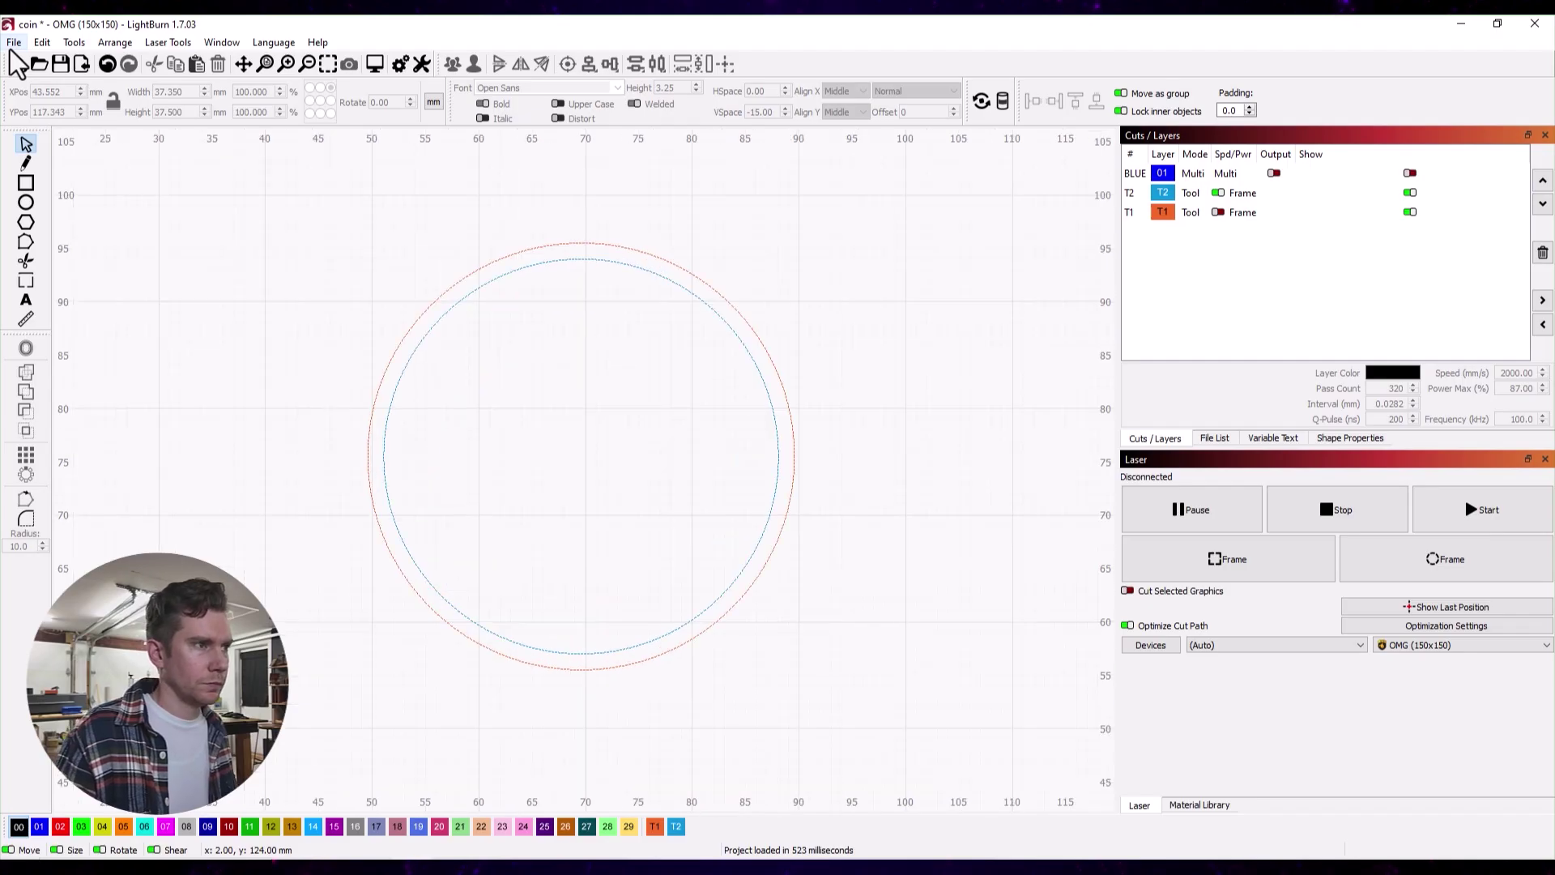
key("ctrl+v")
type("37.5")
key("Return")
left_click(113, 100)
left_click(174, 91)
key("Return")
- Align the helmet depth map centrally over the coin's inner guide circle
left_click_drag(564, 496, 517, 496)
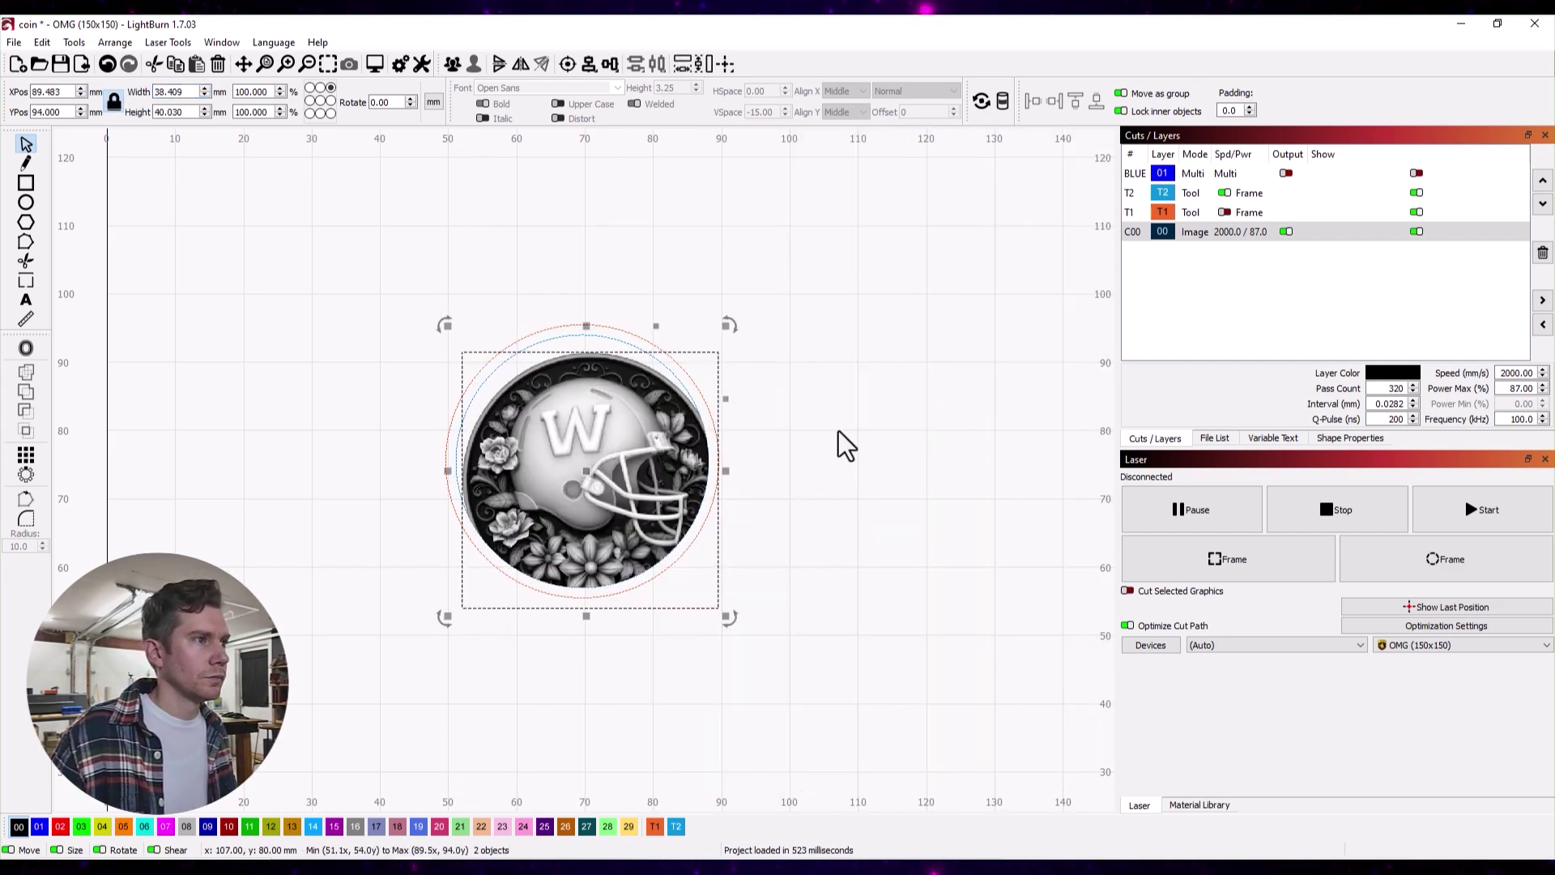
scroll(619, 451, "up", 5)
left_click_drag(618, 451, 473, 383)
scroll(474, 383, "down", 2)
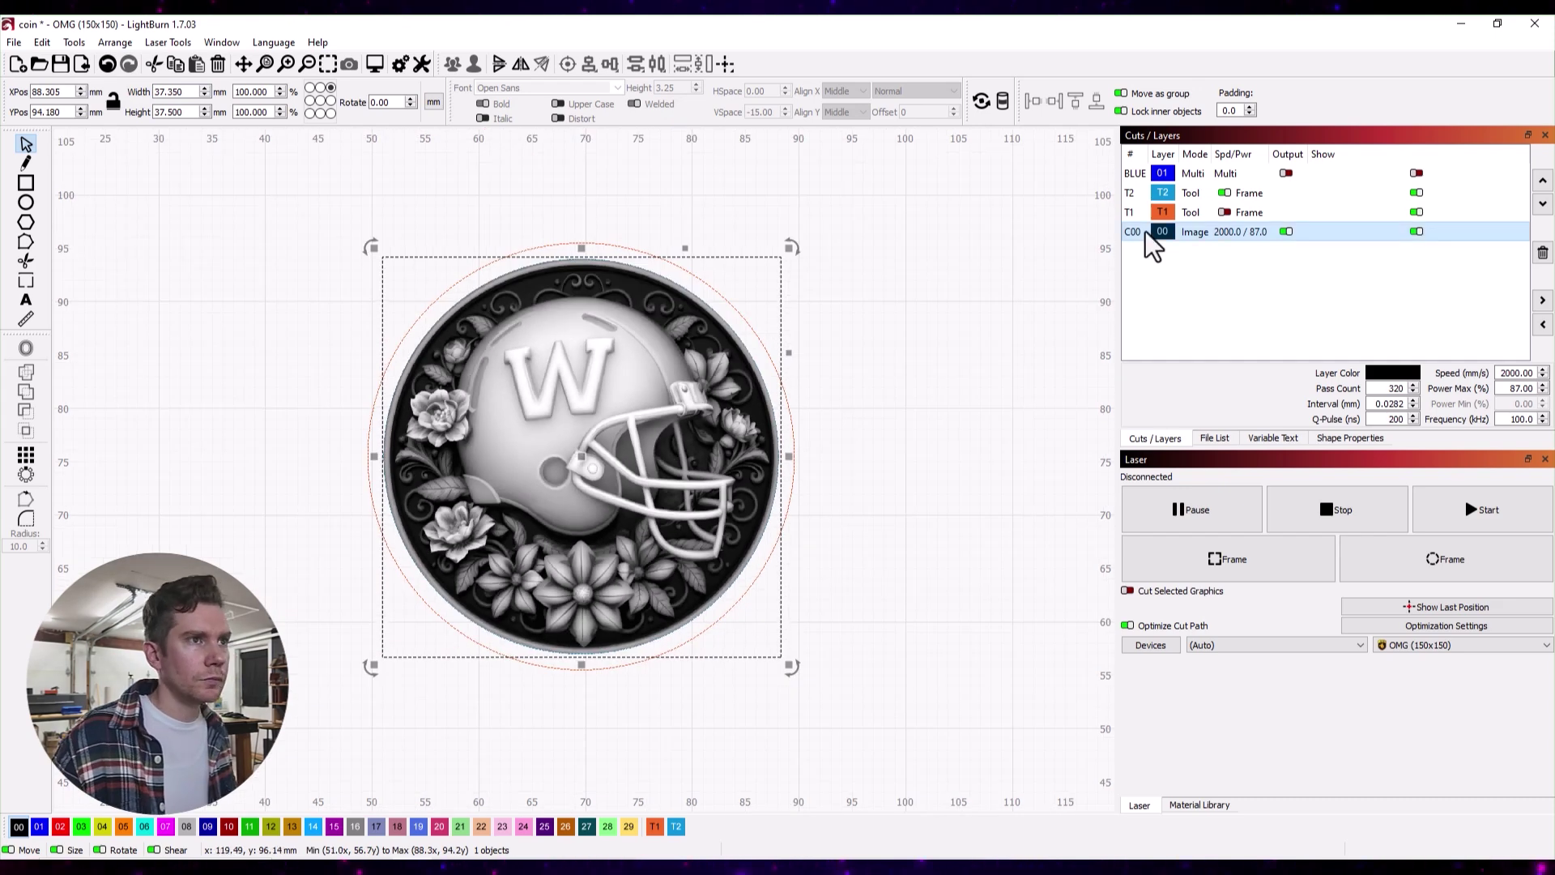
- Open the cut settings of image layer C00 to review its 3D Sliced engraving parameters
double_click(1145, 234)
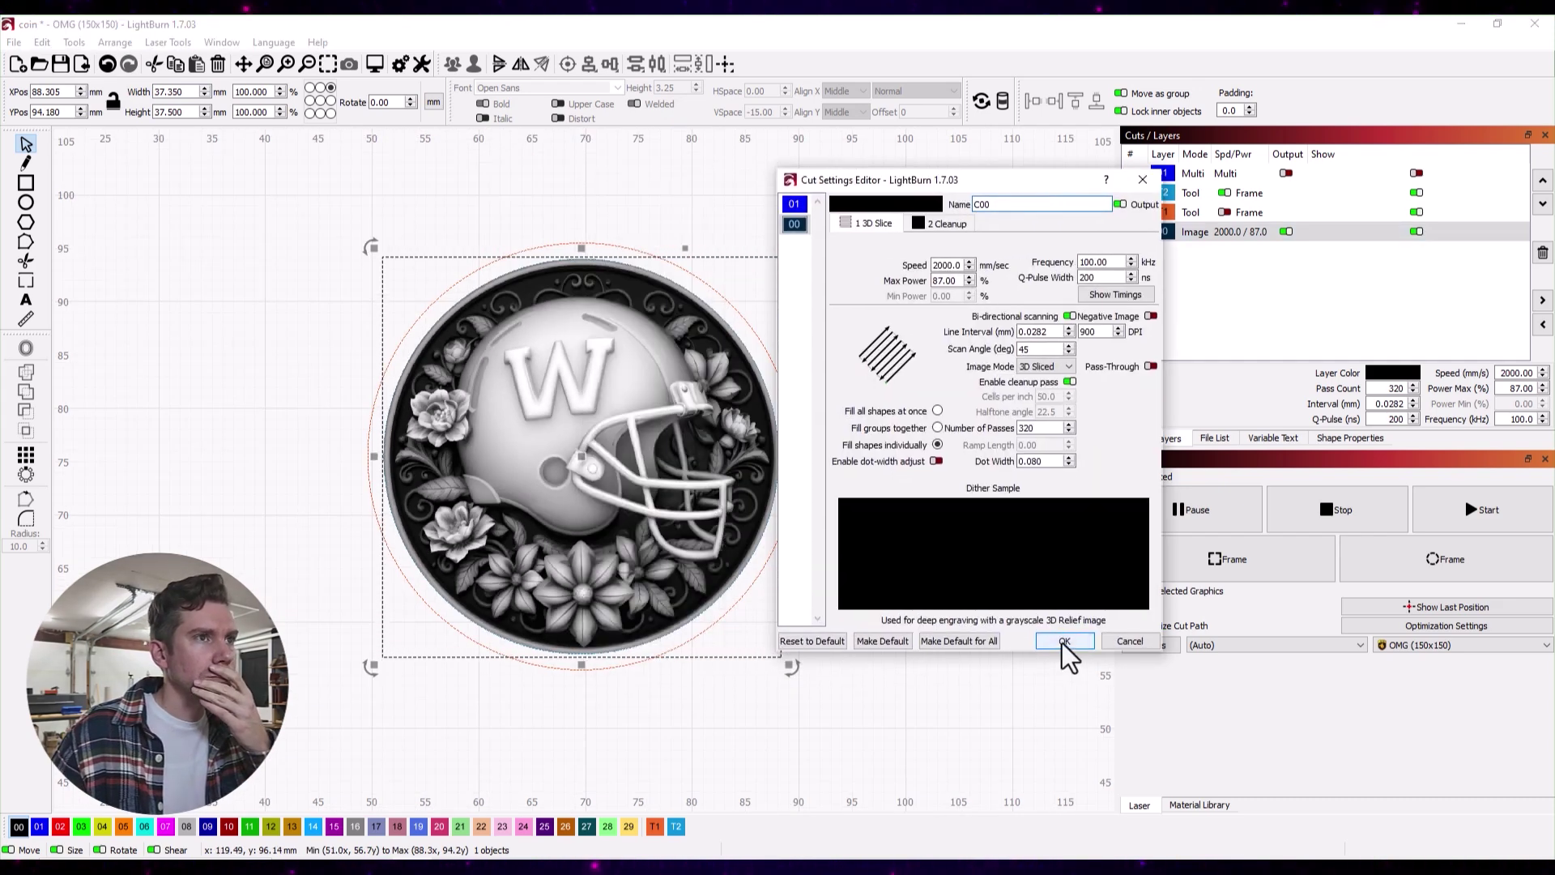